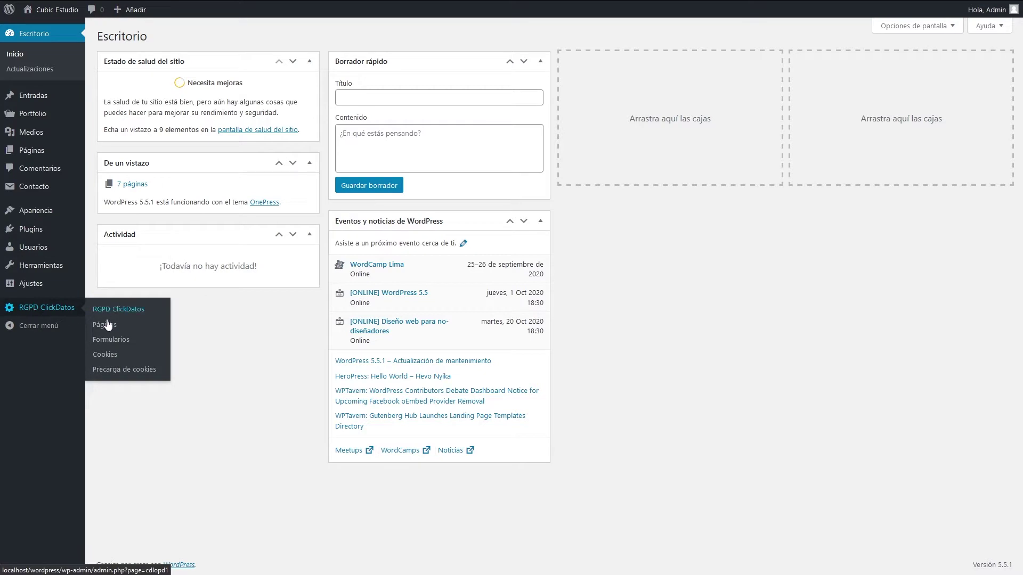
# Open the Cookies settings of the RGPD ClickDatos plugin
pyautogui.click(105, 355)
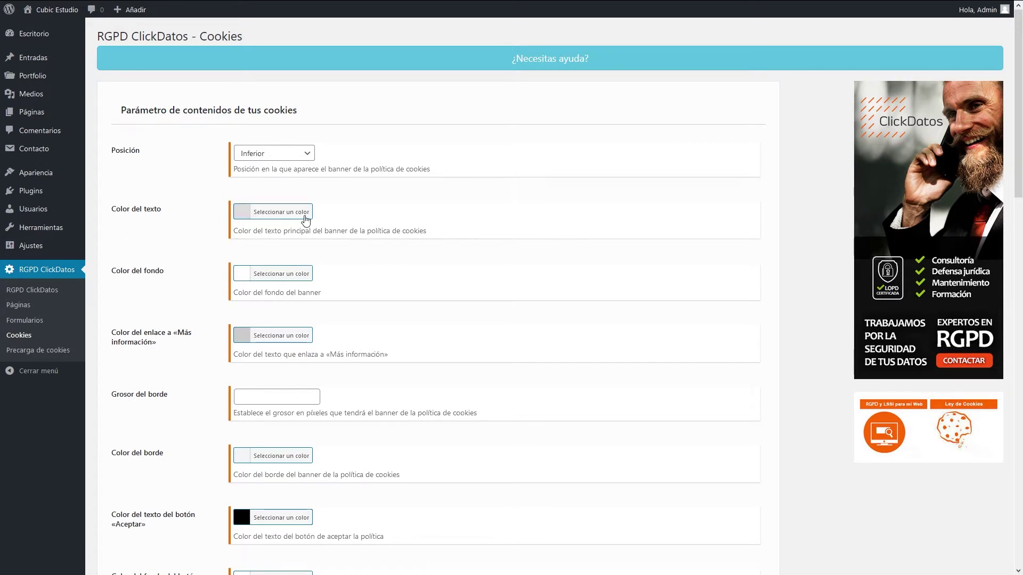
# Set the cookie banner's text colour to black and its background colour to near-black #020202
pyautogui.click(272, 212)
pyautogui.moveTo(267, 231); pyautogui.dragTo(210, 336)
pyautogui.click(176, 385)
pyautogui.click(281, 274)
pyautogui.moveTo(267, 362); pyautogui.dragTo(213, 410)
pyautogui.click(185, 426)
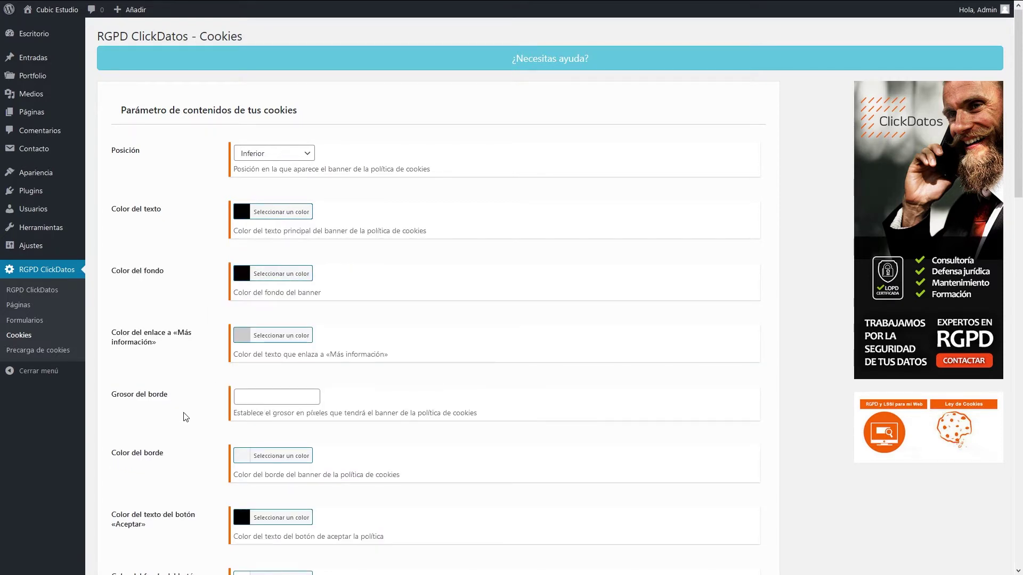
# Set the cookie banner's background colour to #212121
pyautogui.click(253, 278)
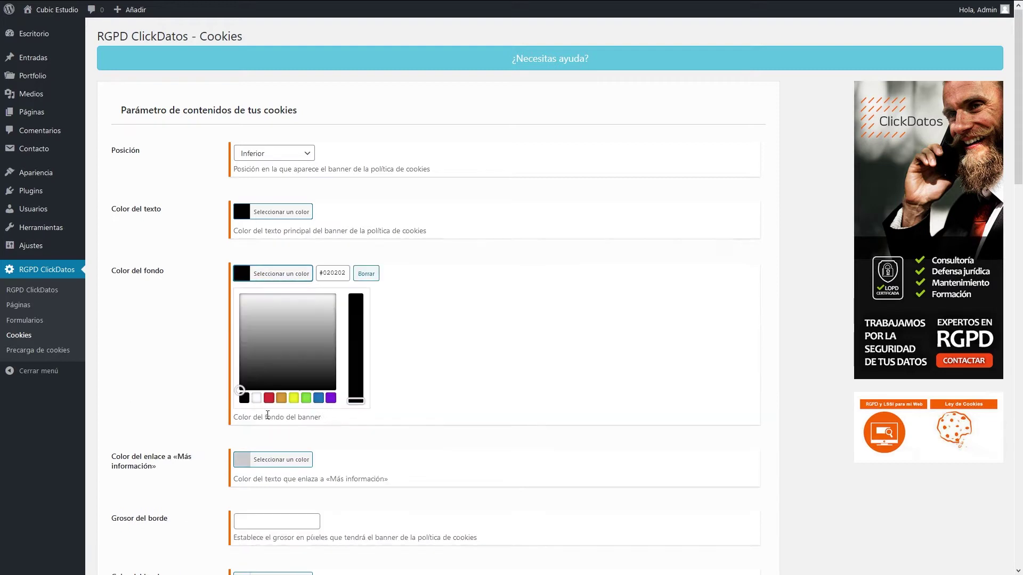
pyautogui.doubleClick(324, 273)
pyautogui.write('2121')
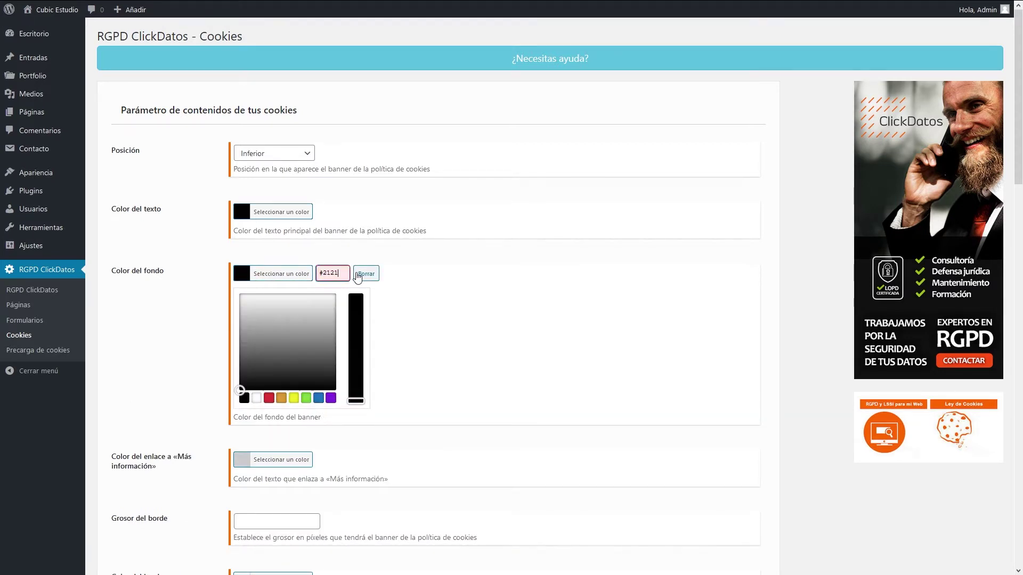
pyautogui.write('21')
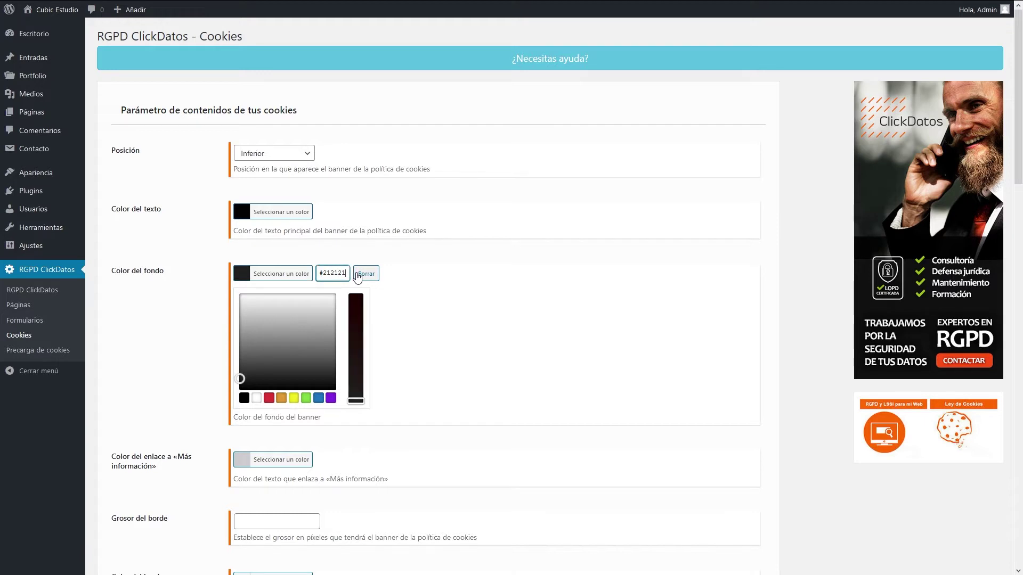
pyautogui.click(401, 313)
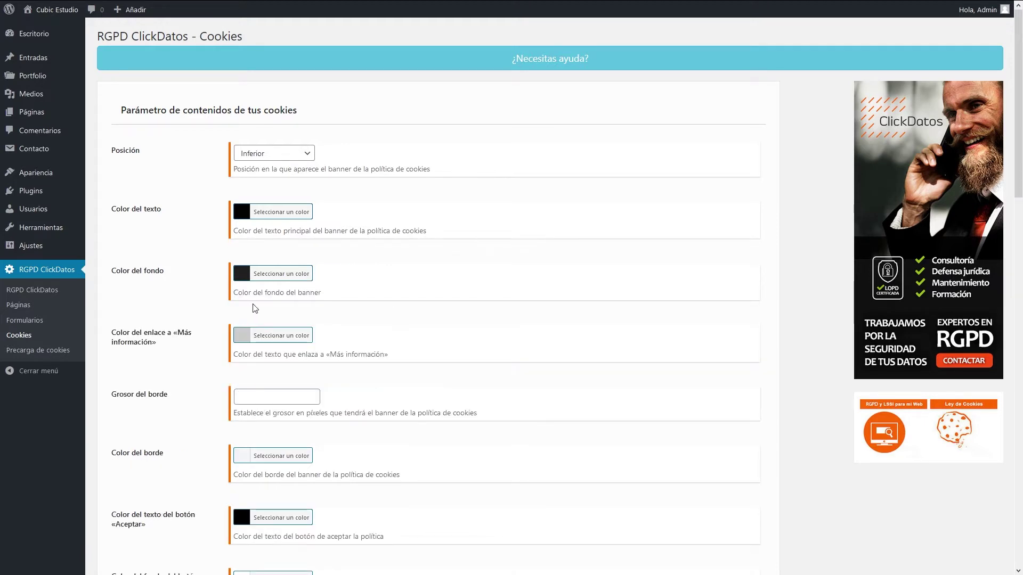
# Set the cookie banner's text colour to white and its border thickness to 0
pyautogui.click(263, 217)
pyautogui.moveTo(289, 288); pyautogui.dragTo(240, 234)
pyautogui.click(191, 206)
pyautogui.click(289, 402)
pyautogui.write('0')
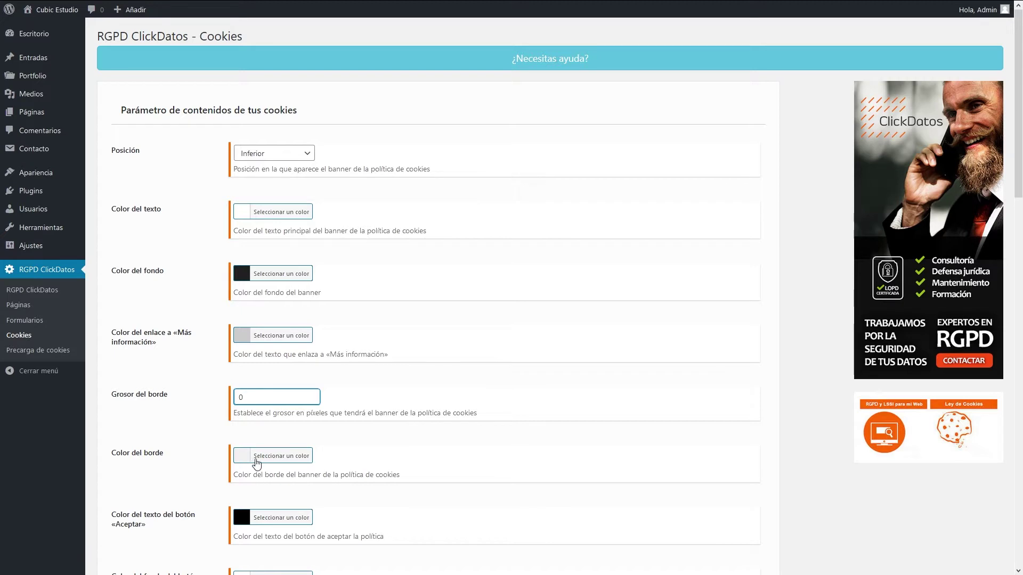
# Set the «Aceptar» button's text colour to white #ffffff and its background colour to blue #1e73be
pyautogui.click(264, 519)
pyautogui.scroll(-3, 345, 512)
pyautogui.click(366, 354)
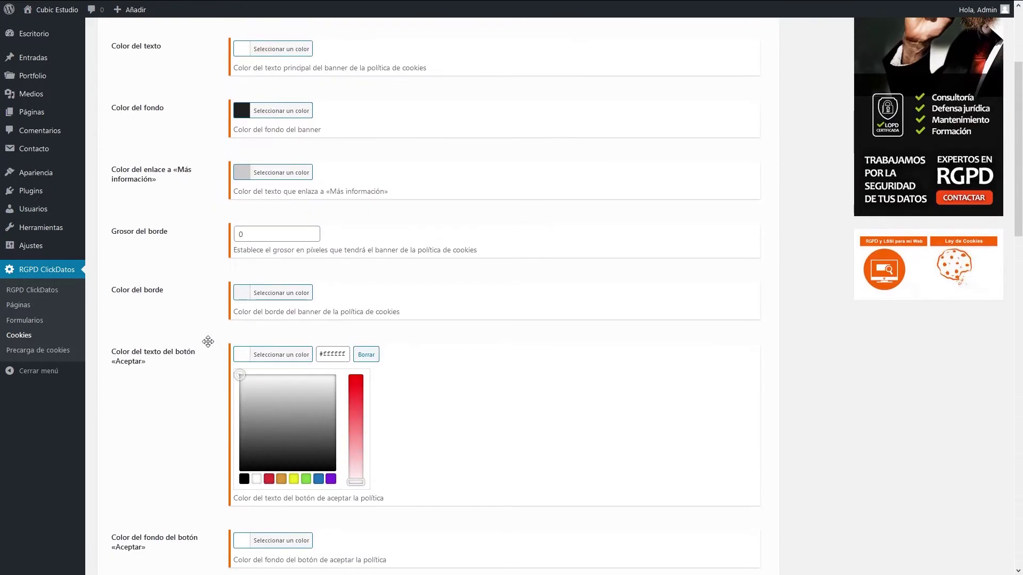
pyautogui.click(208, 345)
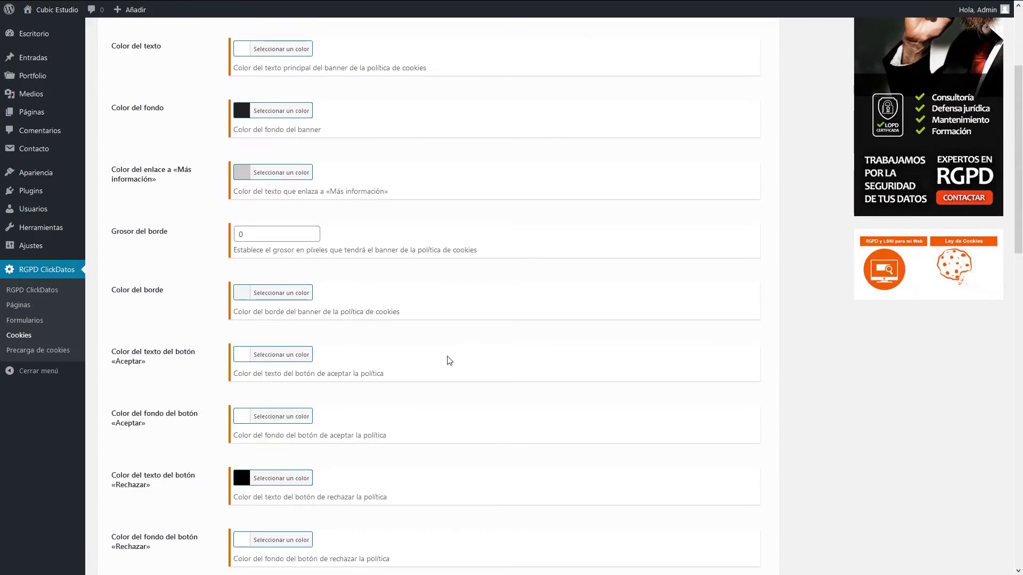
pyautogui.click(264, 420)
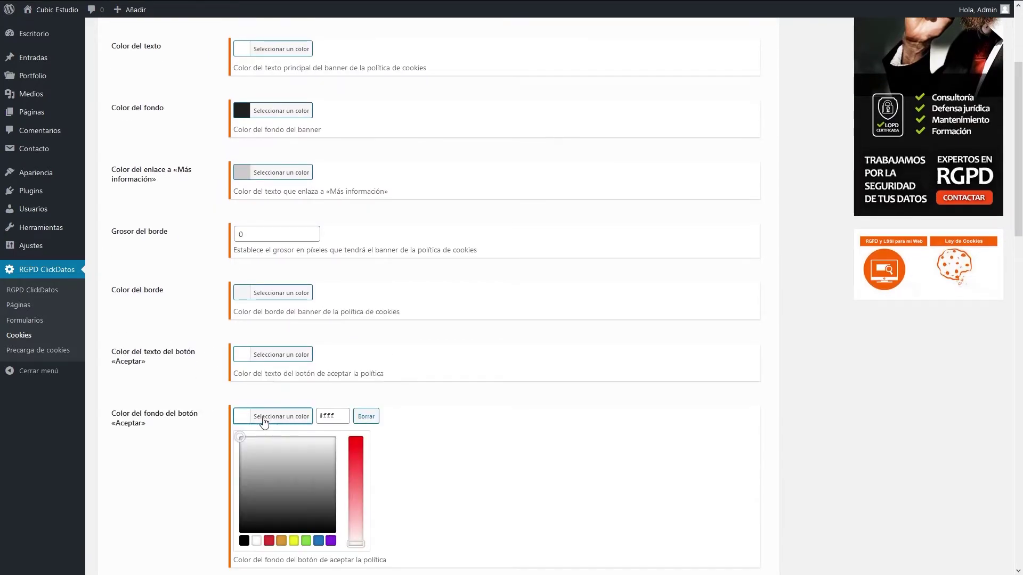
pyautogui.click(318, 540)
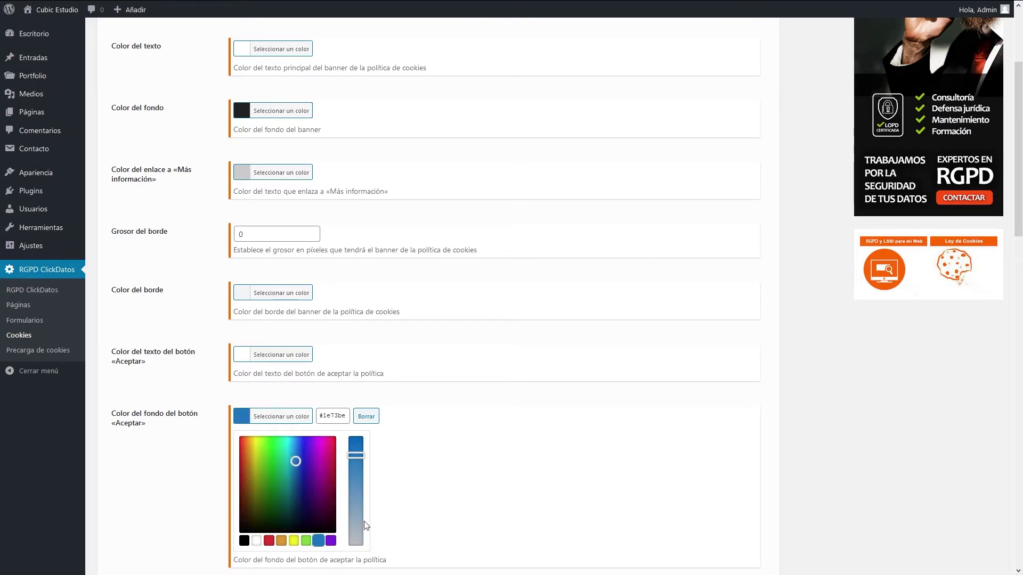
pyautogui.click(432, 460)
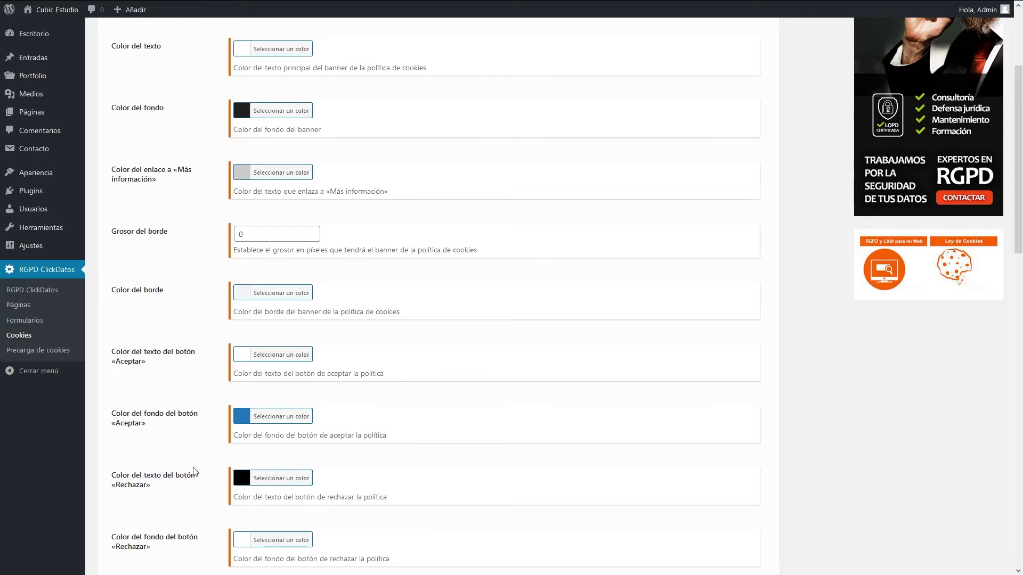
# Set the «Rechazar» button's text colour to white #ffffff
pyautogui.click(252, 486)
pyautogui.click(280, 522)
pyautogui.click(479, 482)
# Try "Más información" as the text of the «Más información» link, then replace it with "Aquí"
pyautogui.scroll(-1, 435, 451)
pyautogui.scroll(-2, 435, 450)
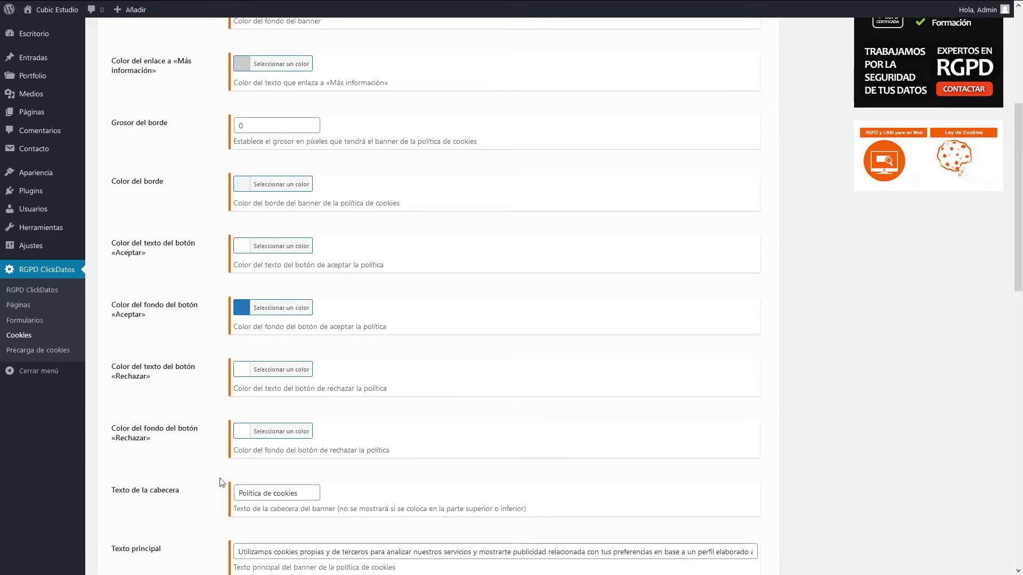
pyautogui.scroll(-2, 348, 480)
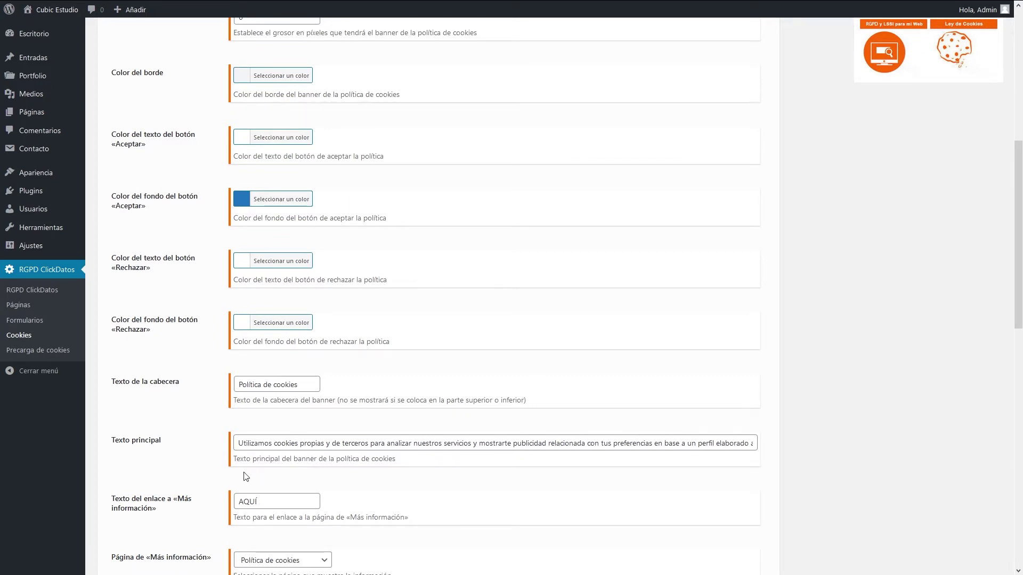
pyautogui.doubleClick(274, 502)
pyautogui.write('Más información')
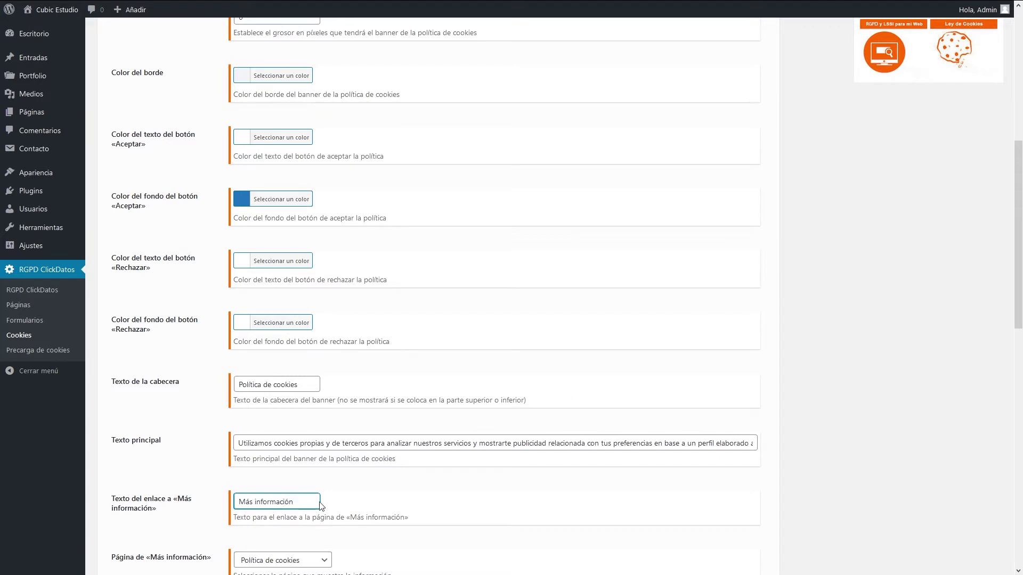
pyautogui.hotkey('ctrl', 'a')
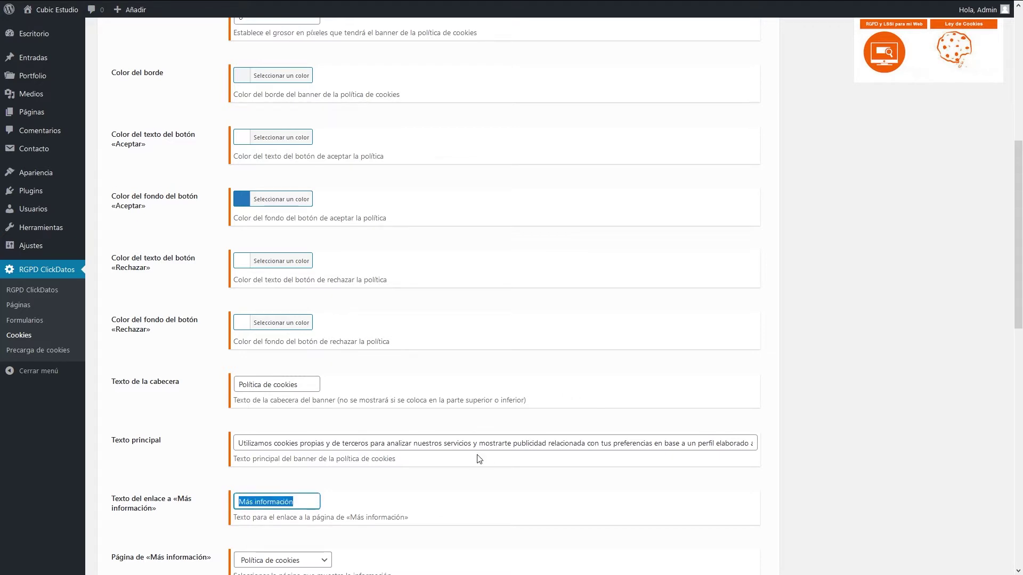
pyautogui.write('Aqui')
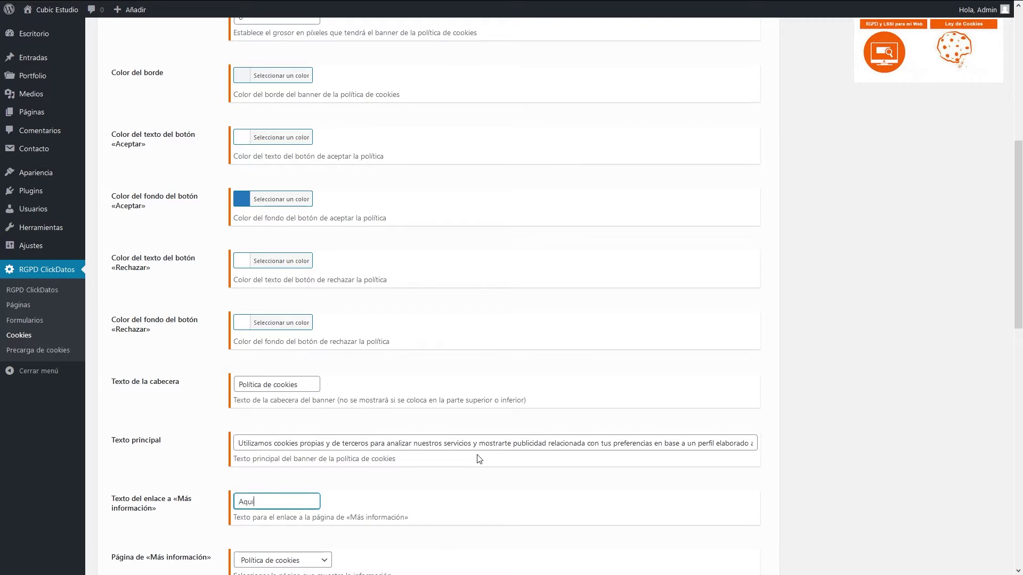
pyautogui.scroll(-1, 400, 472)
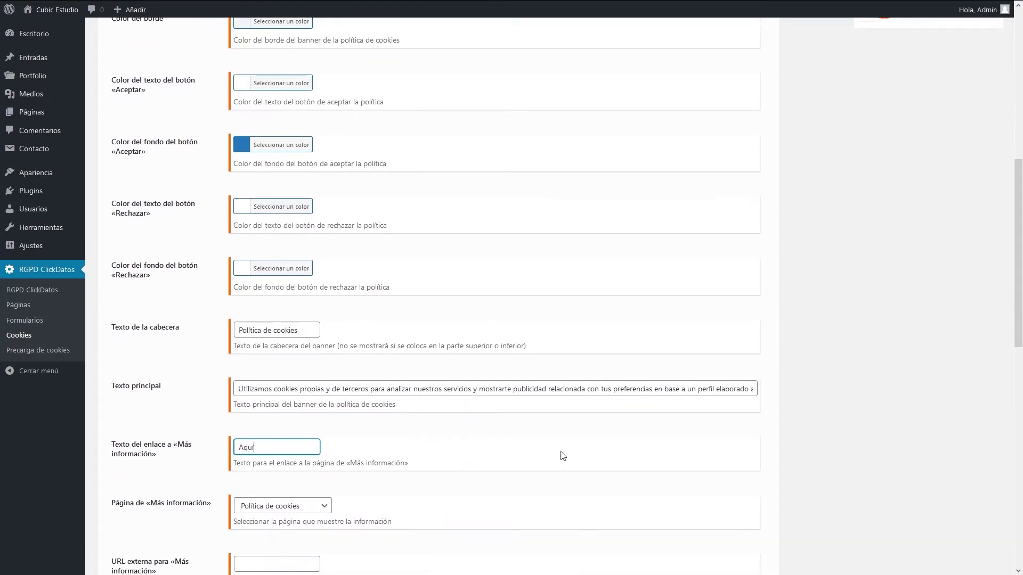
pyautogui.write('í')
# Choose "Nueva página" as the way the external URL opens
pyautogui.scroll(-3, 423, 512)
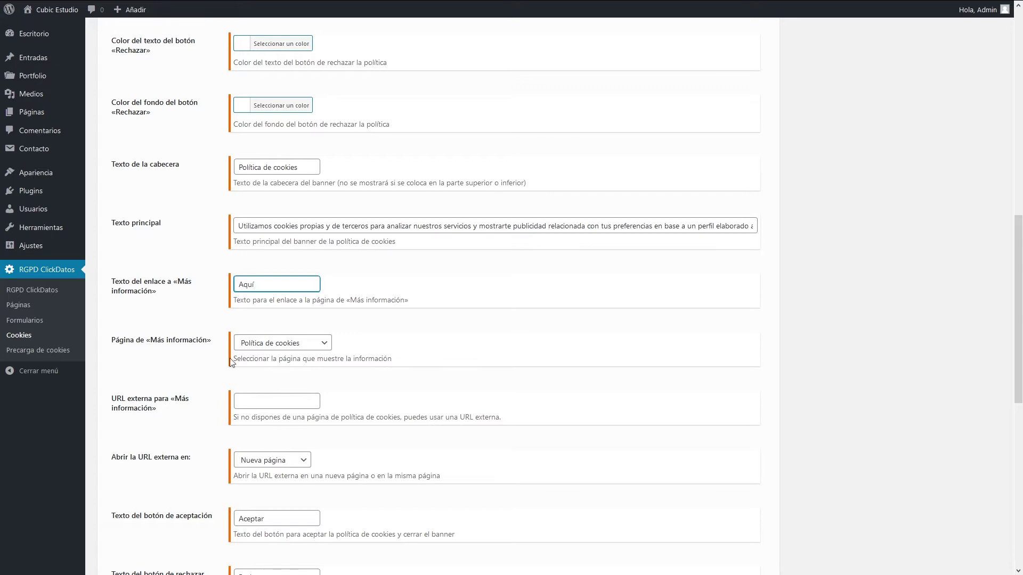
pyautogui.click(257, 462)
pyautogui.click(257, 462)
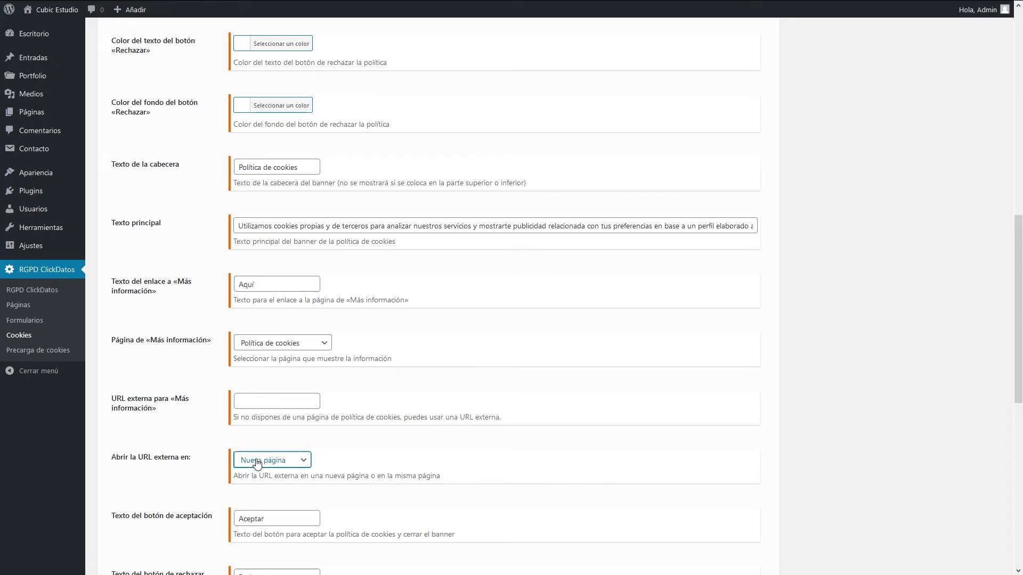
pyautogui.click(266, 461)
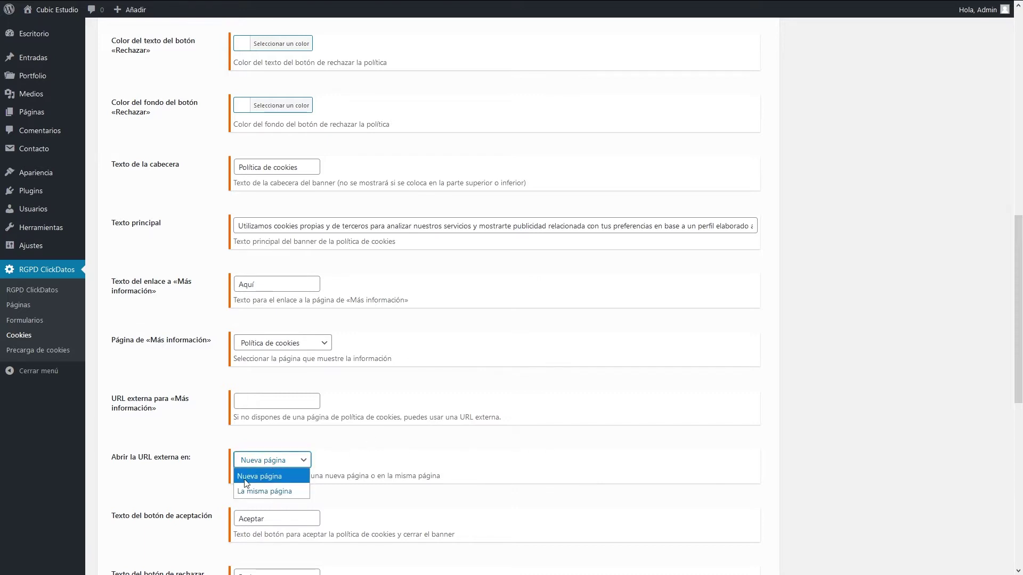
pyautogui.click(246, 479)
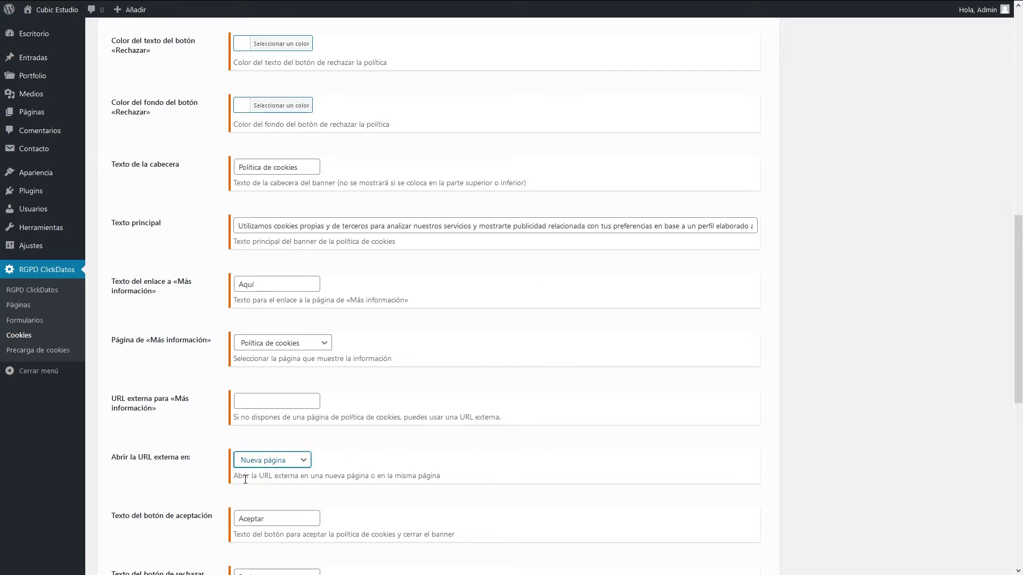
# Look through the remaining cookie options, save the settings and open the site's front page to check the banner
pyautogui.scroll(-1, 430, 388)
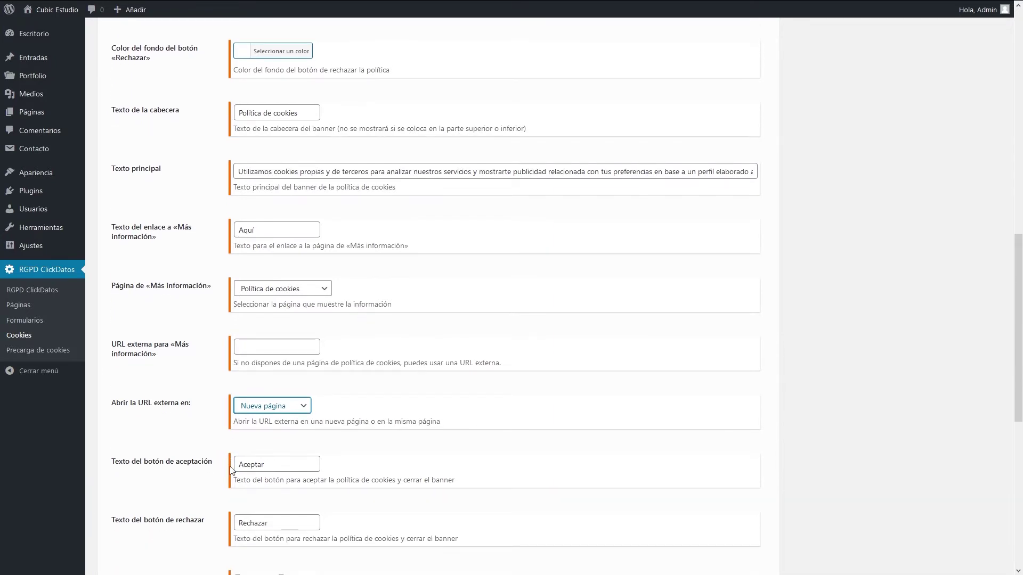
pyautogui.scroll(-2, 259, 468)
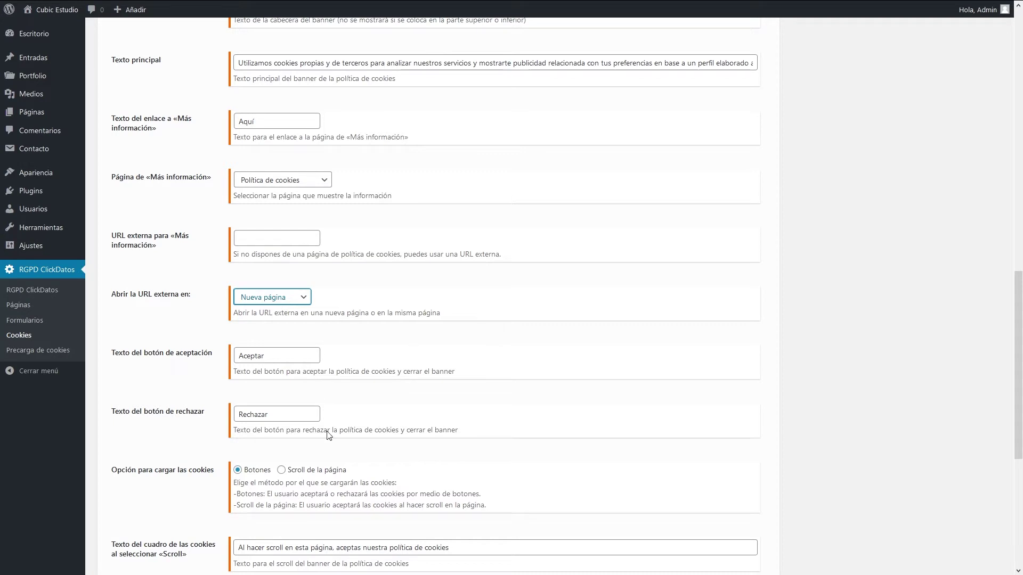
pyautogui.scroll(-3, 264, 347)
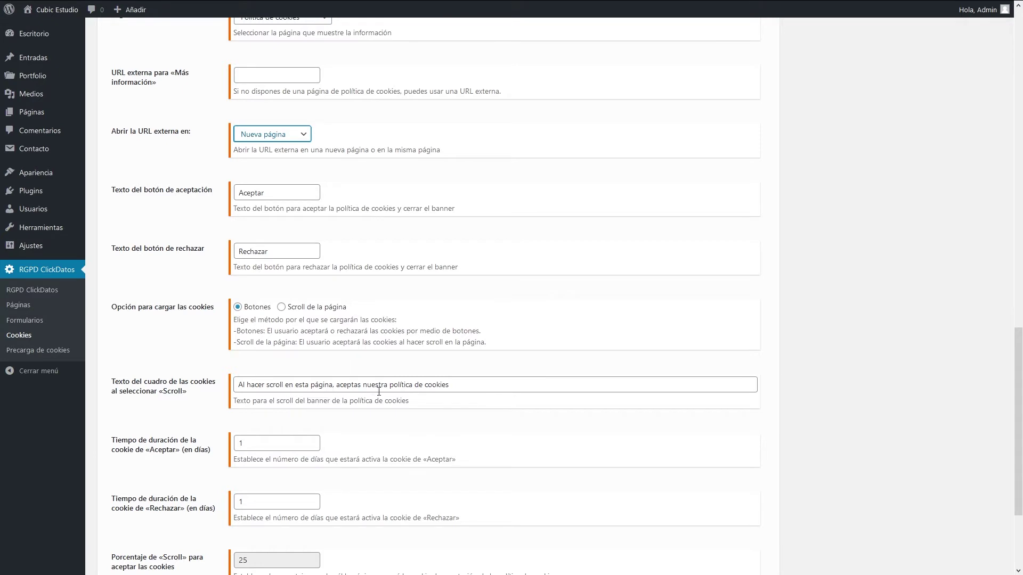
pyautogui.scroll(-3, 309, 437)
pyautogui.click(424, 473)
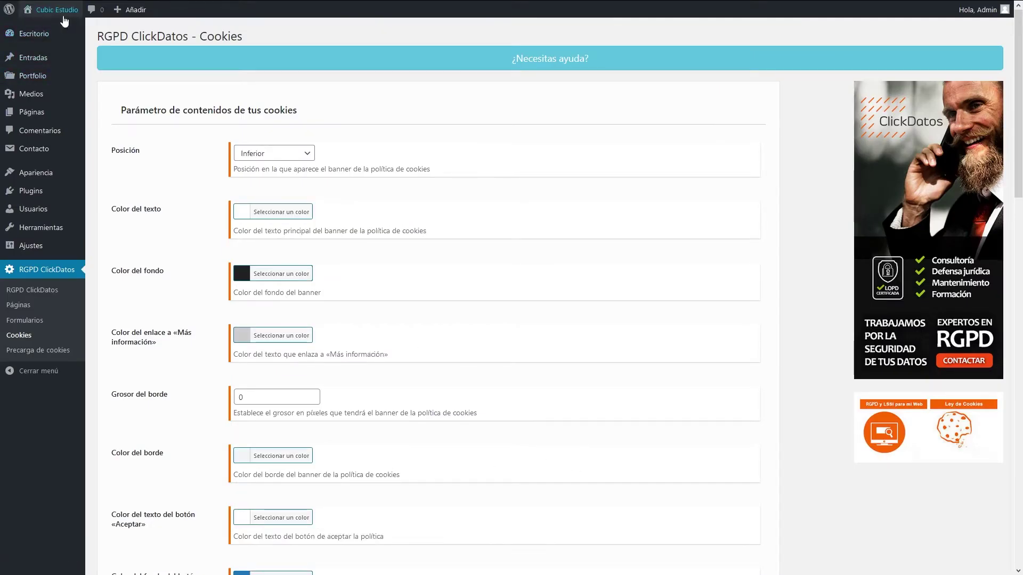
pyautogui.click(66, 22)
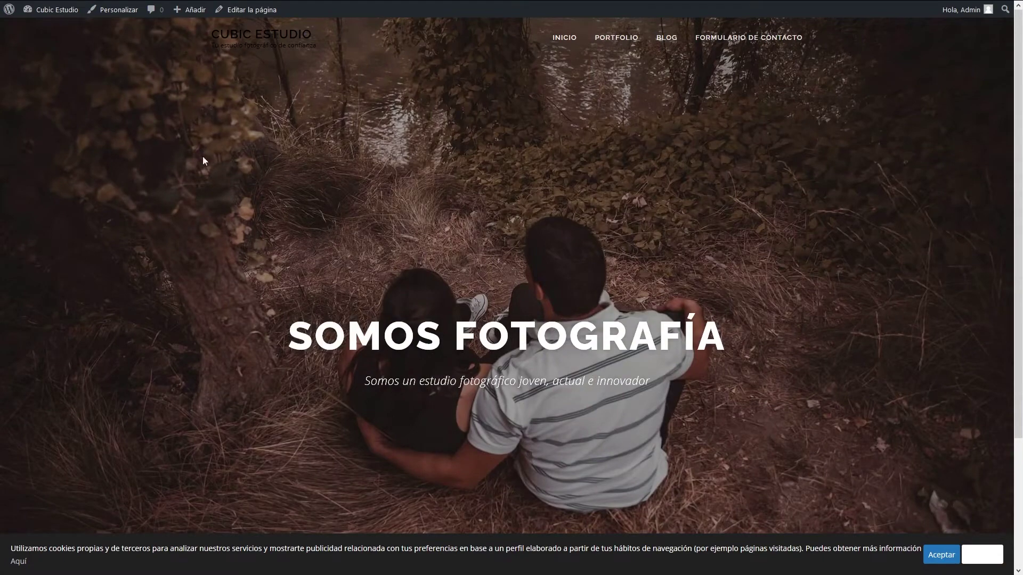
# Return to the cookie settings, set the «Rechazar» button's text colour to blue and save
pyautogui.click(56, 9)
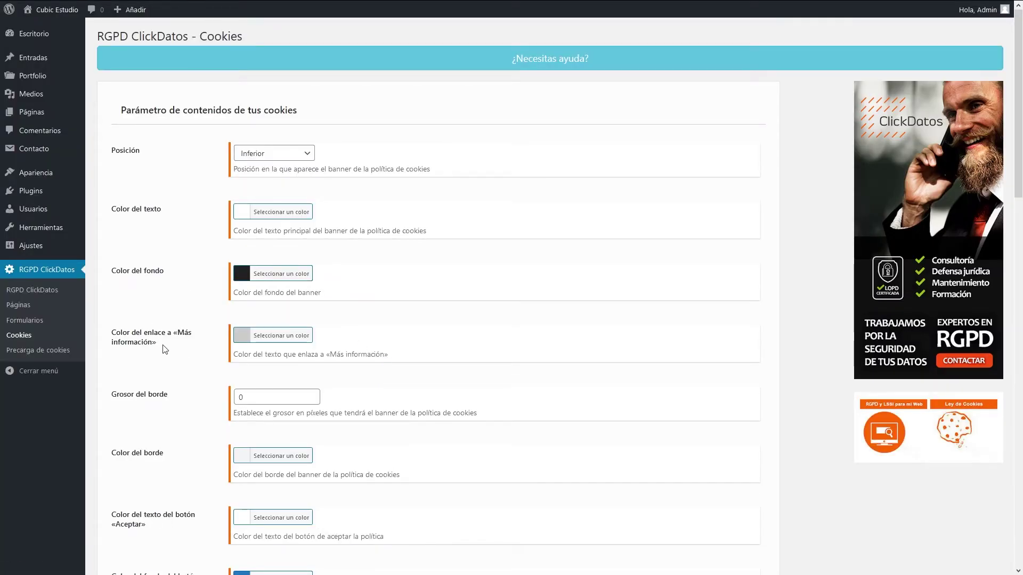
pyautogui.scroll(-6, 375, 334)
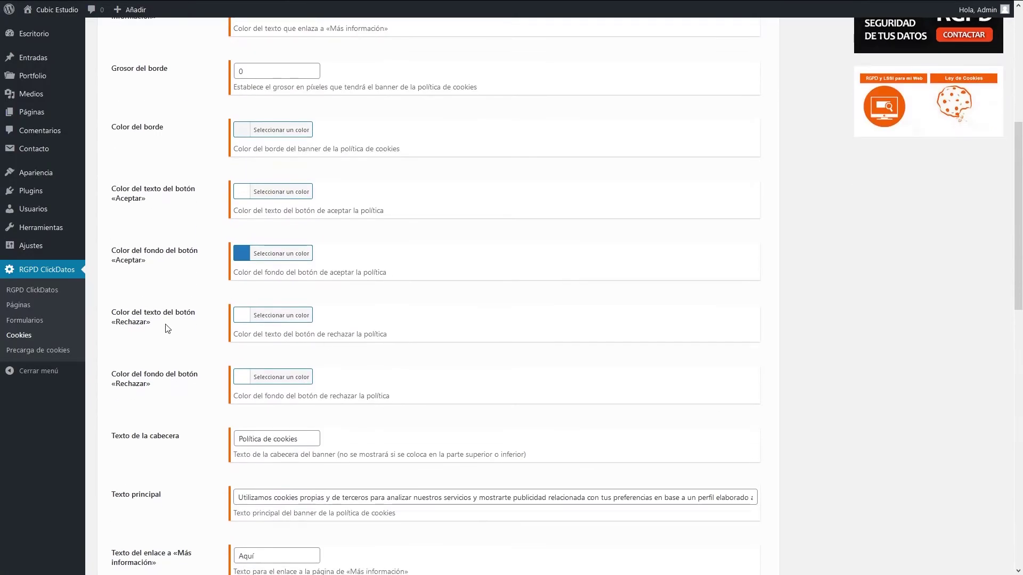
pyautogui.click(275, 318)
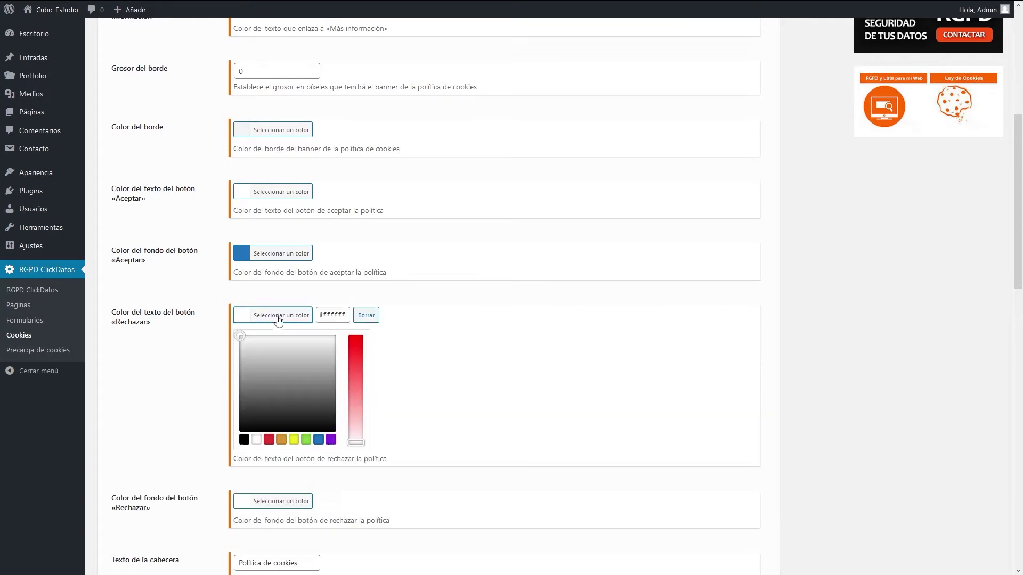
pyautogui.click(319, 440)
pyautogui.click(484, 377)
pyautogui.scroll(-14, 510, 377)
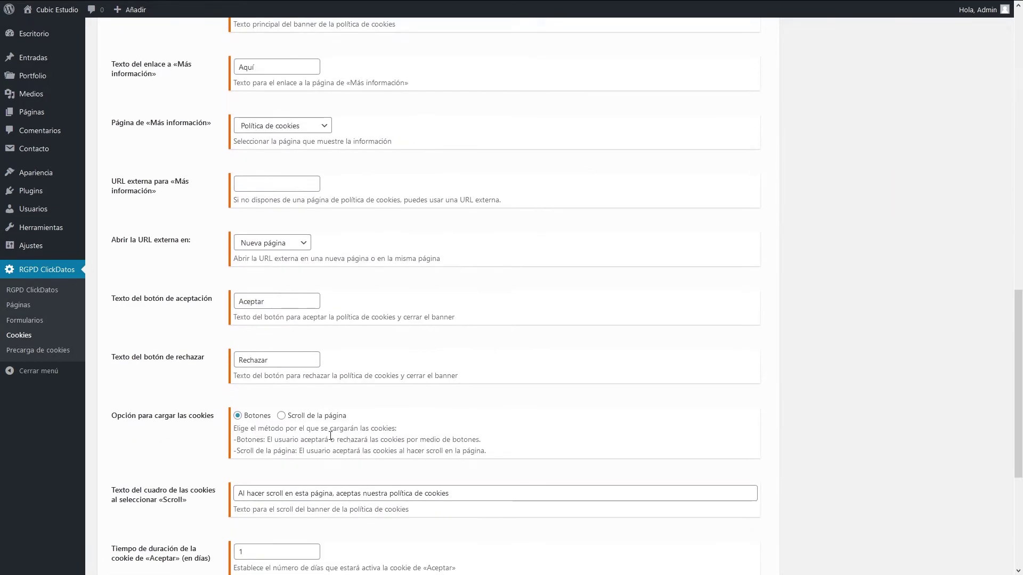
pyautogui.click(373, 476)
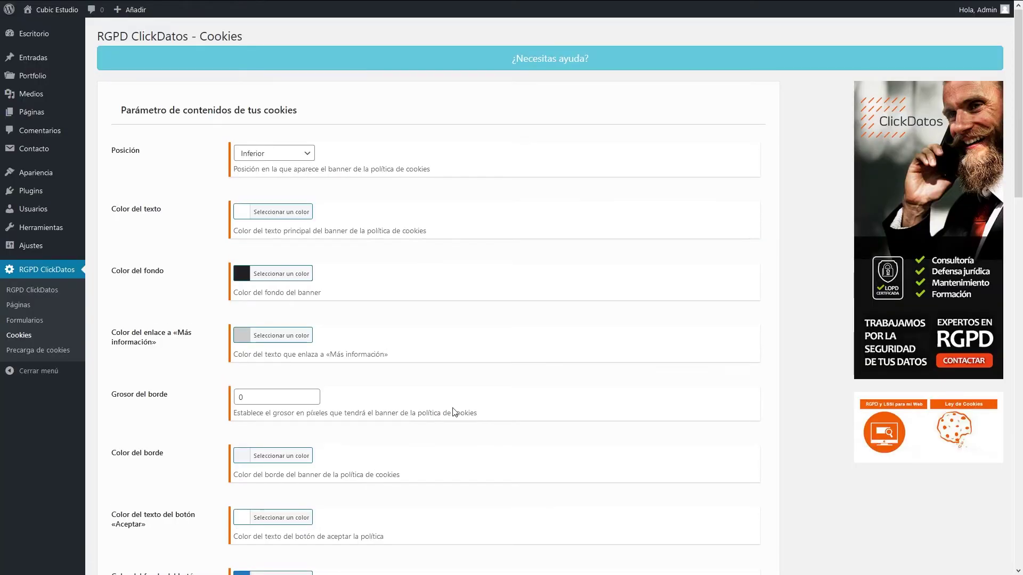
# Open the site's front page and accept the cookies in the banner
pyautogui.click(64, 24)
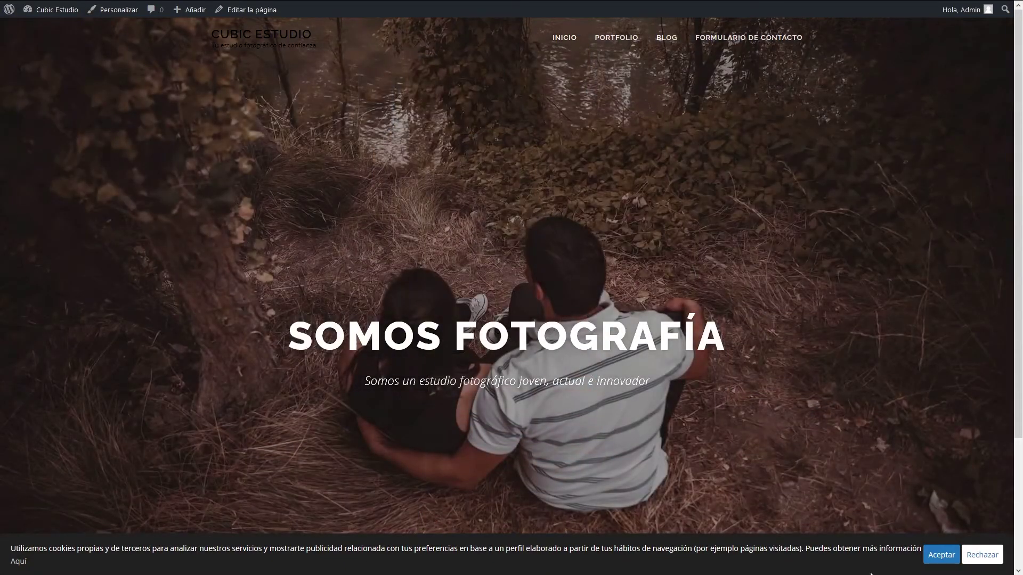
pyautogui.click(941, 561)
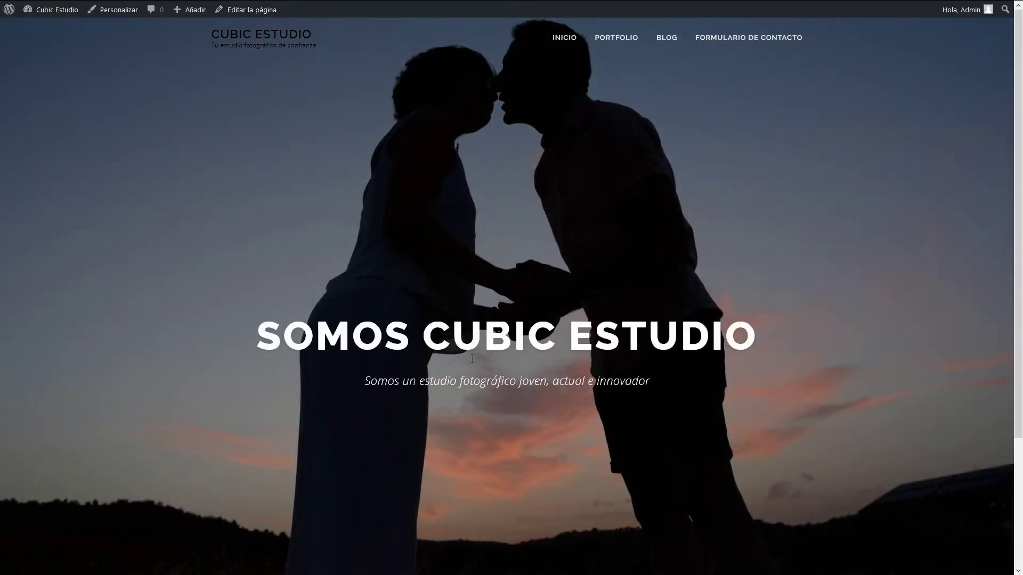
pyautogui.scroll(-3, 471, 353)
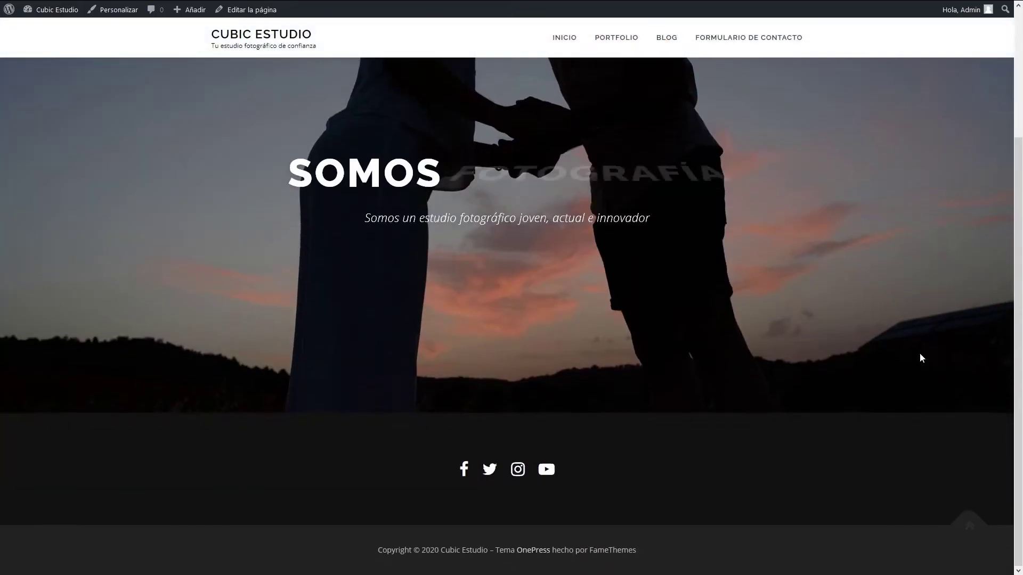
# Open the site's Portfolio page and look through its images
pyautogui.scroll(3, 357, 399)
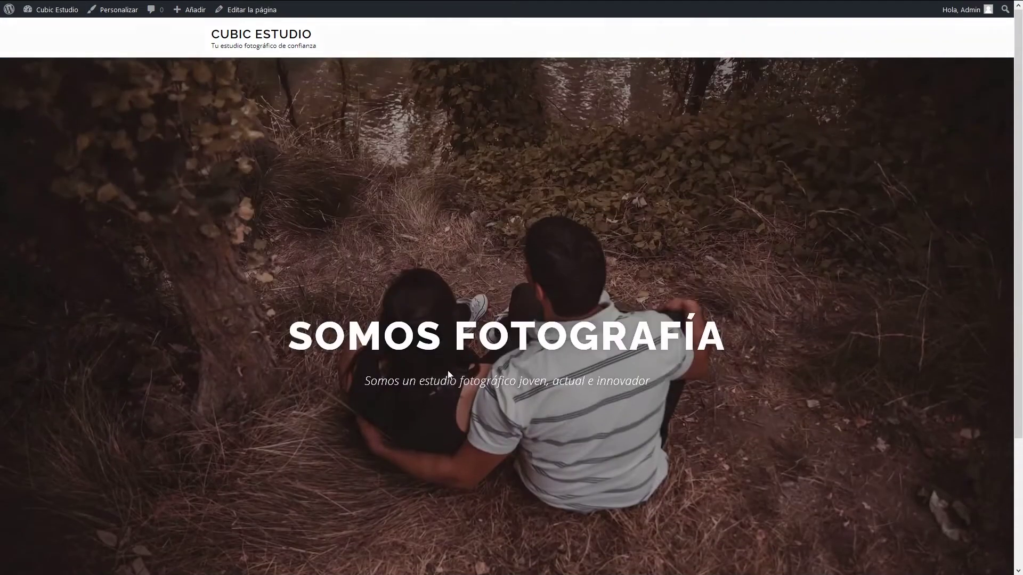
pyautogui.click(619, 40)
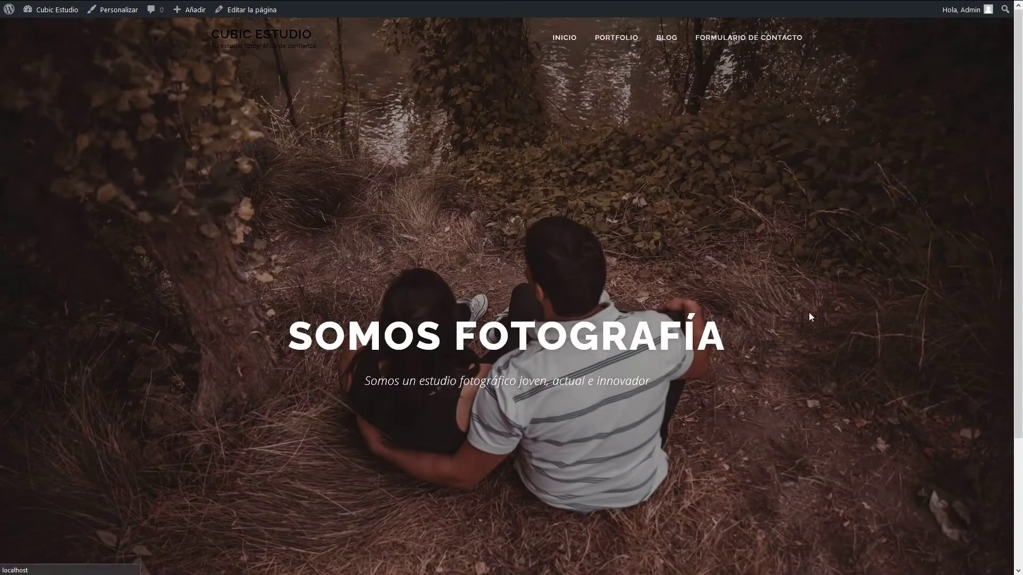
pyautogui.scroll(-20, 609, 470)
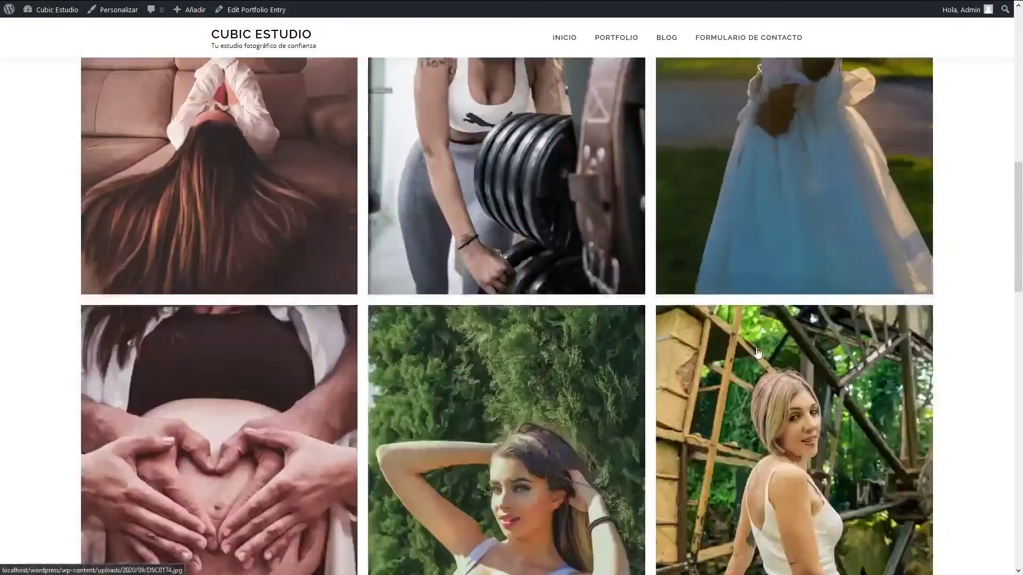
pyautogui.scroll(20, 586, 458)
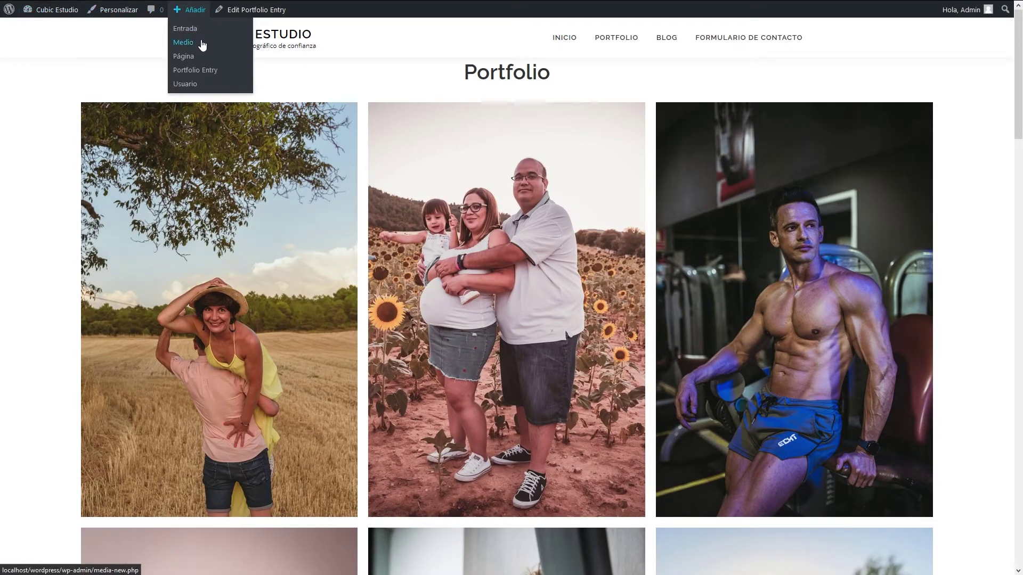
# Create a new page titled "Galeria" and add a Galería block to it
pyautogui.click(179, 57)
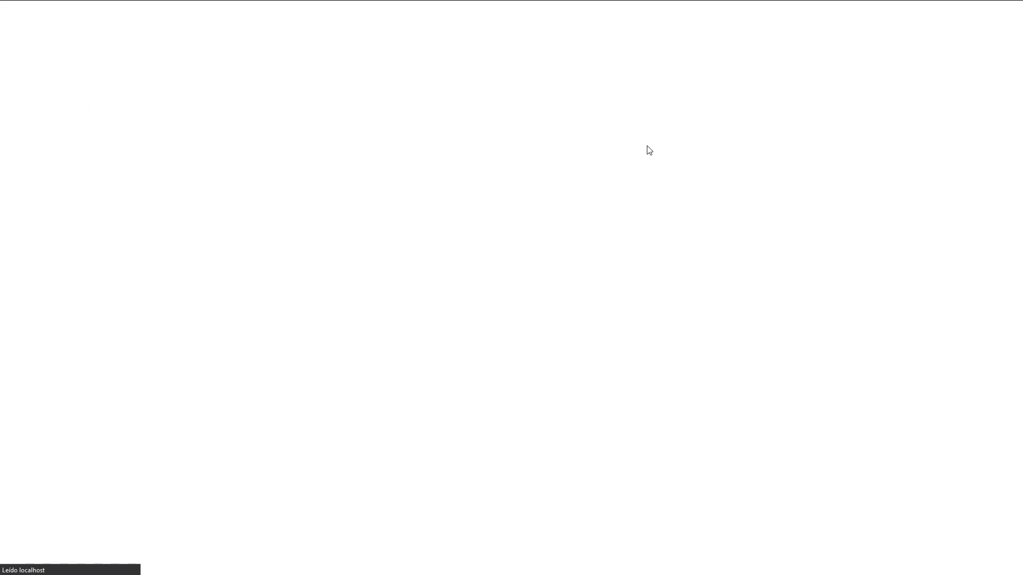
pyautogui.write('Galeria')
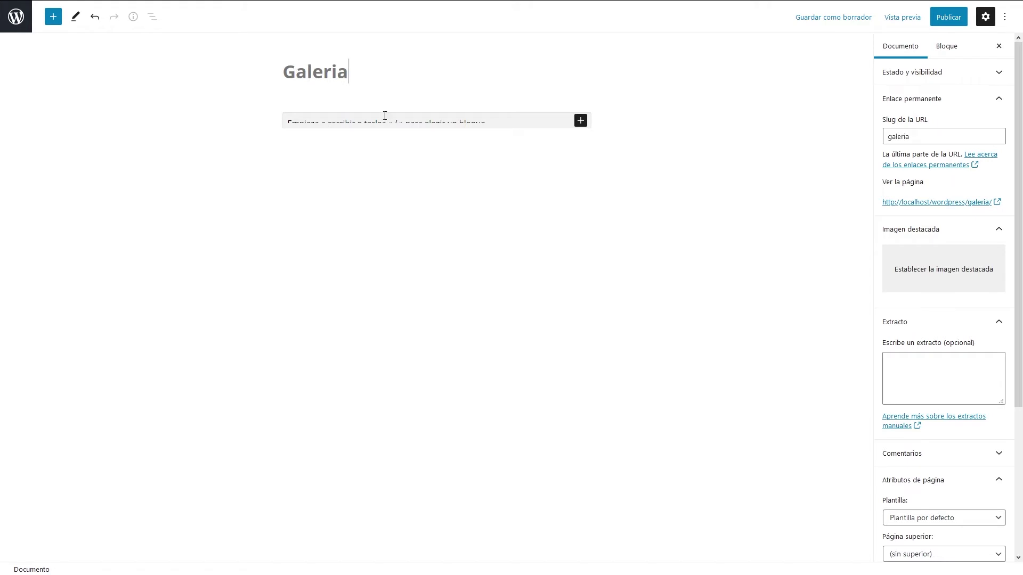
pyautogui.click(579, 122)
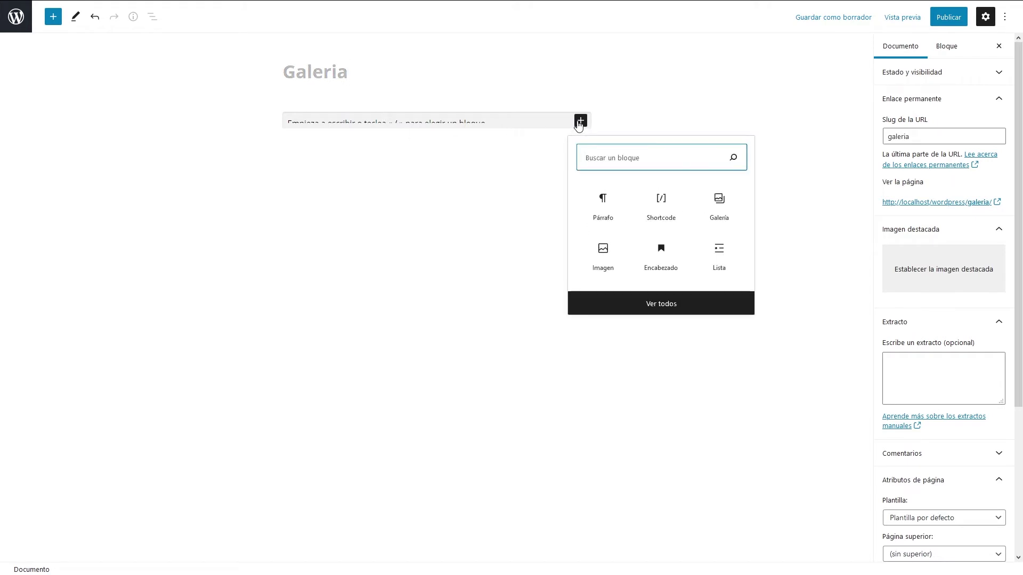
pyautogui.click(719, 207)
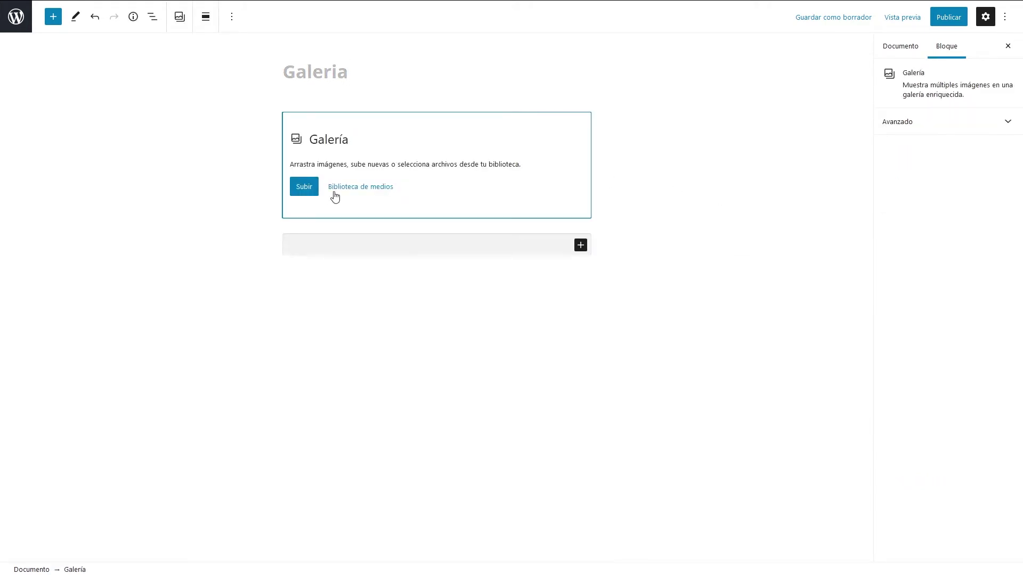
# Fill the Galería block with the first 13 media library images, up to DSC0108.jpg, and insert the gallery
pyautogui.click(366, 188)
pyautogui.click(133, 161)
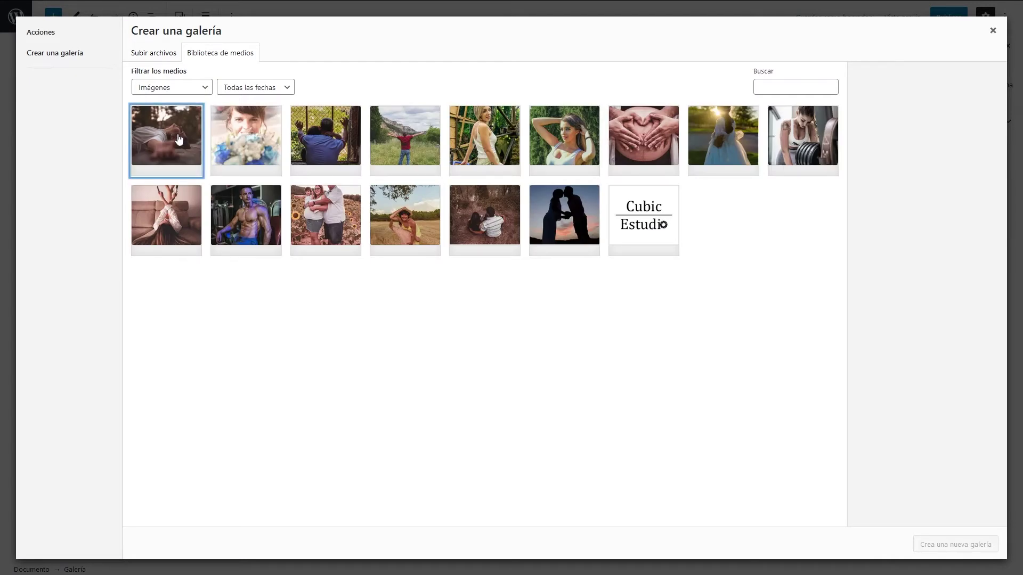
pyautogui.keyDown('shift'); pyautogui.click(406, 216); pyautogui.keyUp('shift')
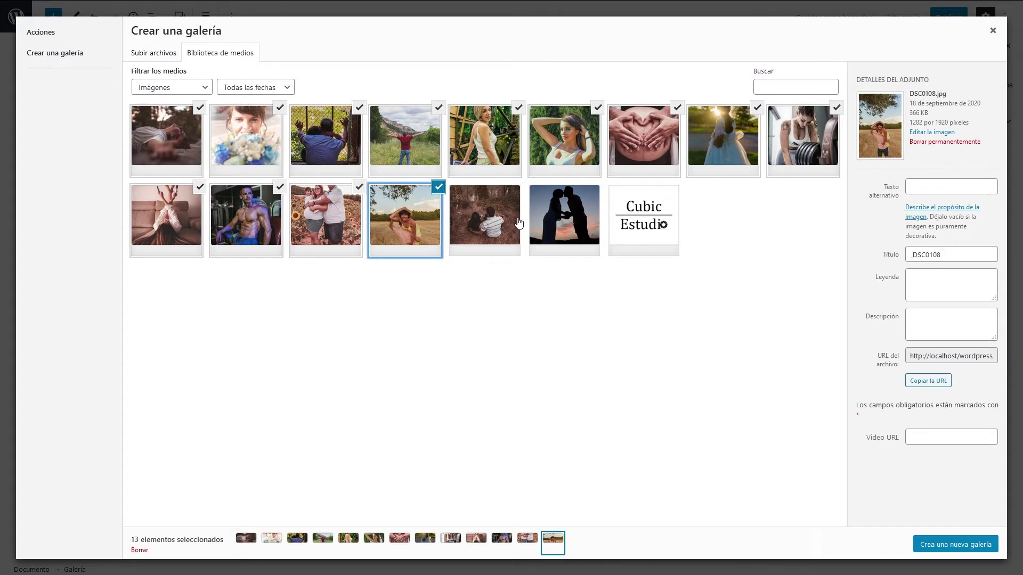
pyautogui.click(951, 546)
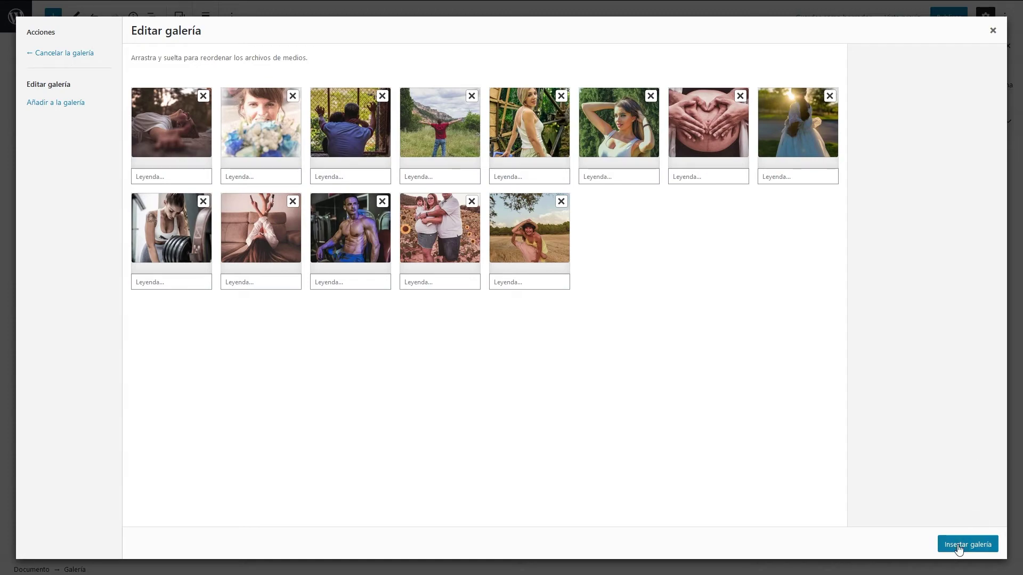
pyautogui.click(959, 546)
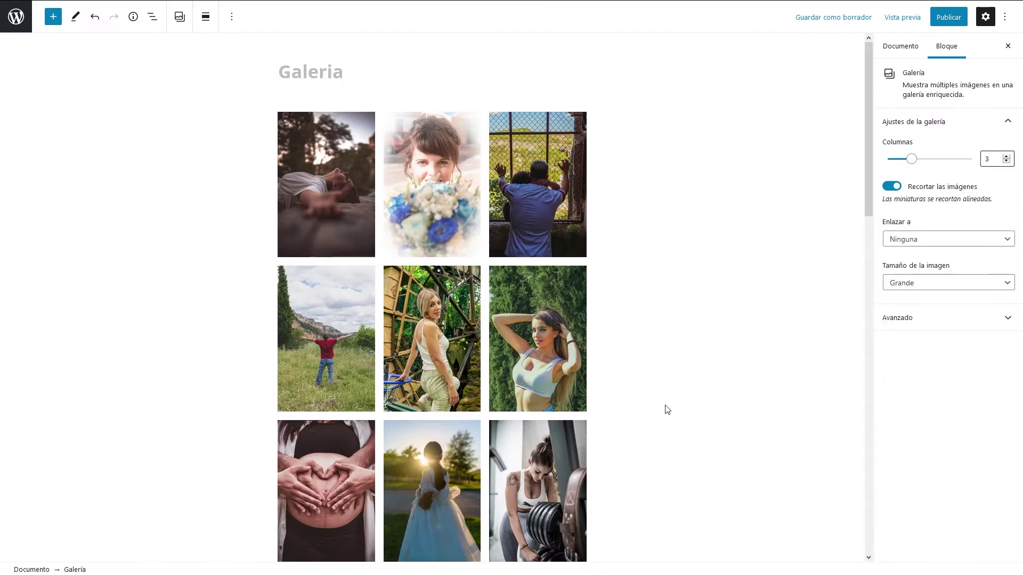
# Publish the Galeria page and return to the list of pages
pyautogui.click(949, 22)
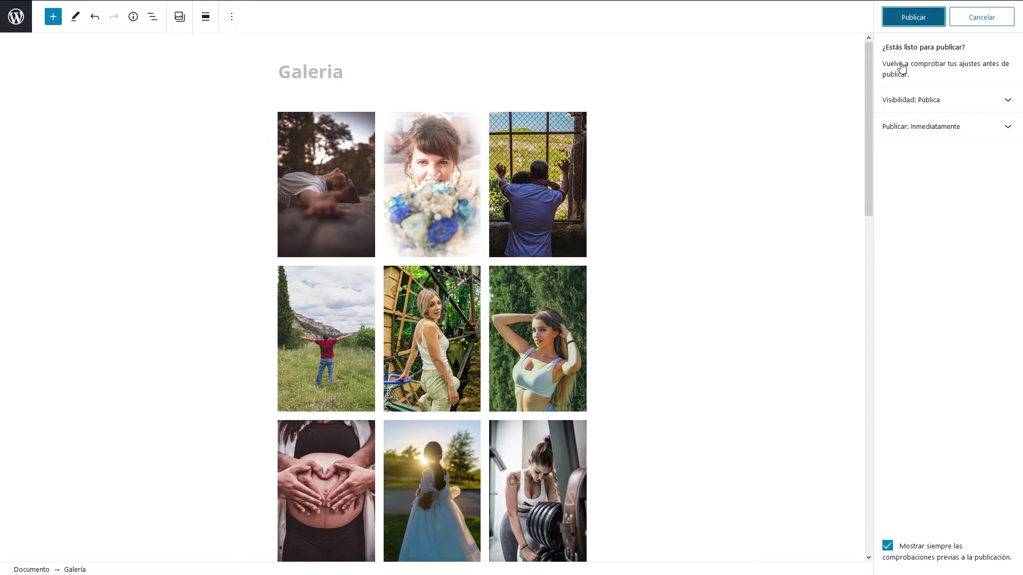
pyautogui.click(906, 21)
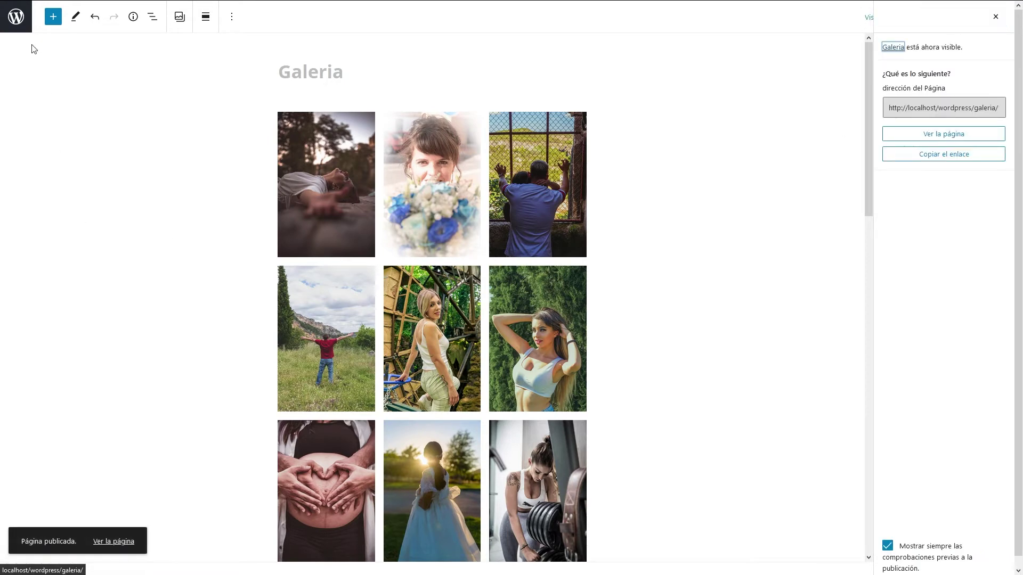
pyautogui.click(16, 17)
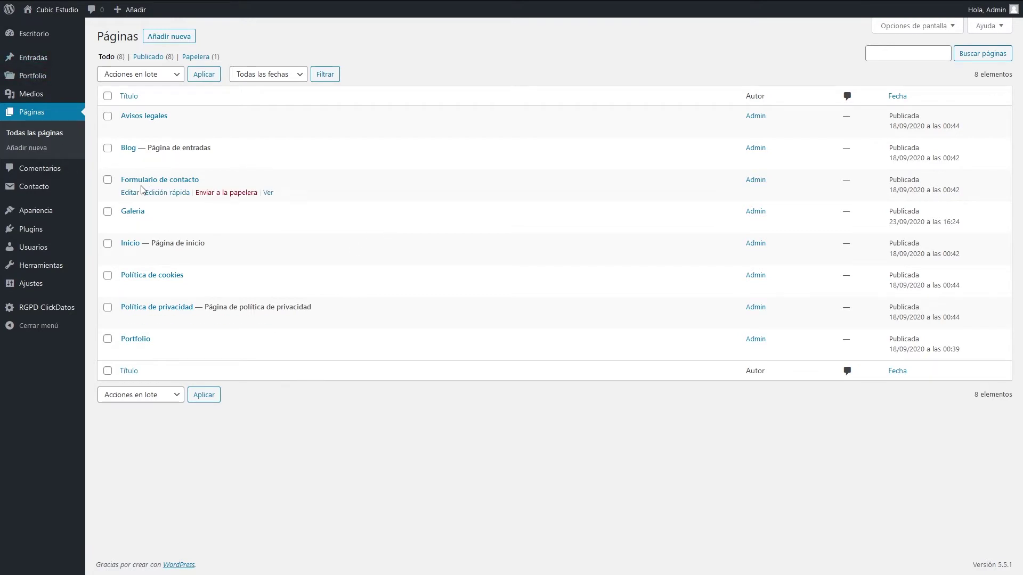
# Open the theme customizer and unhide the Galería section on the front page
pyautogui.moveTo(32, 216)
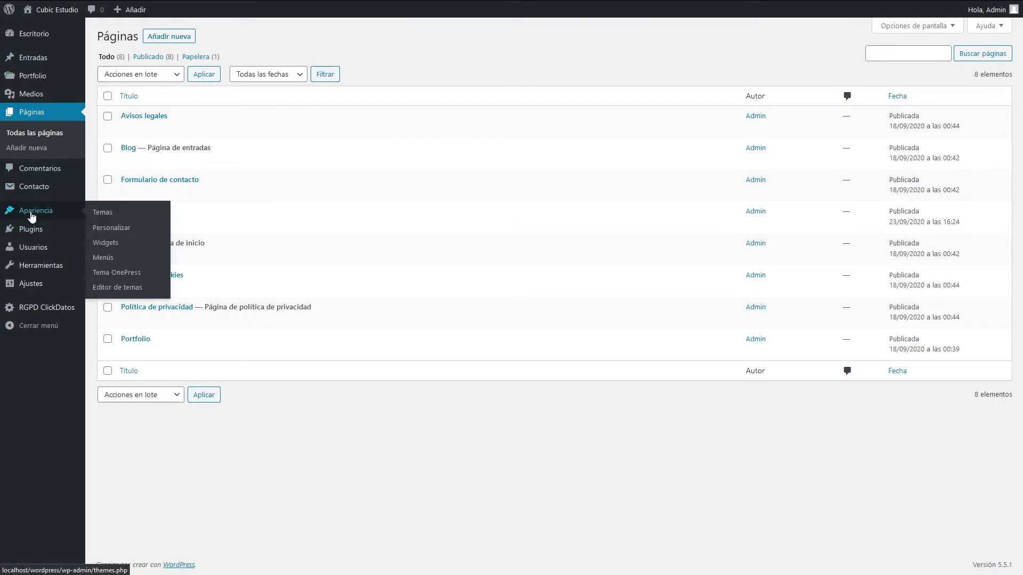
pyautogui.click(108, 233)
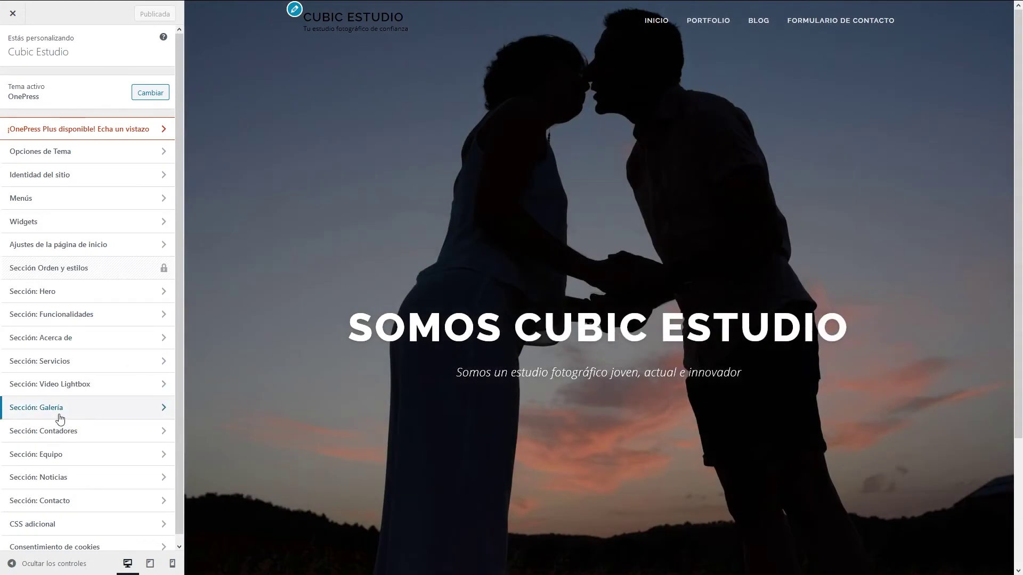
pyautogui.click(58, 414)
pyautogui.click(42, 90)
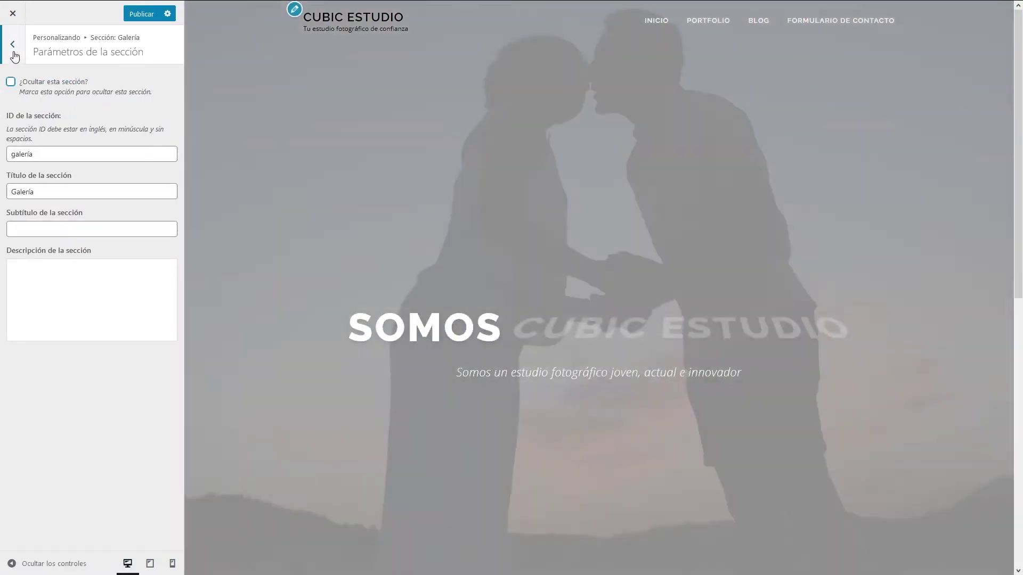
pyautogui.click(13, 46)
pyautogui.scroll(-5, 609, 334)
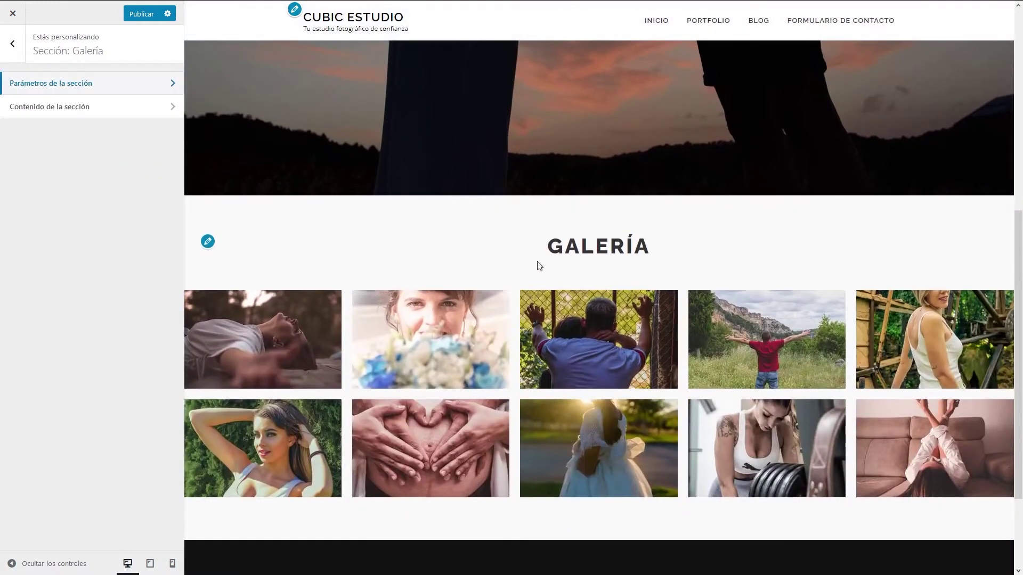
# Set the Galeria page as the source page in the gallery section's content settings
pyautogui.click(93, 119)
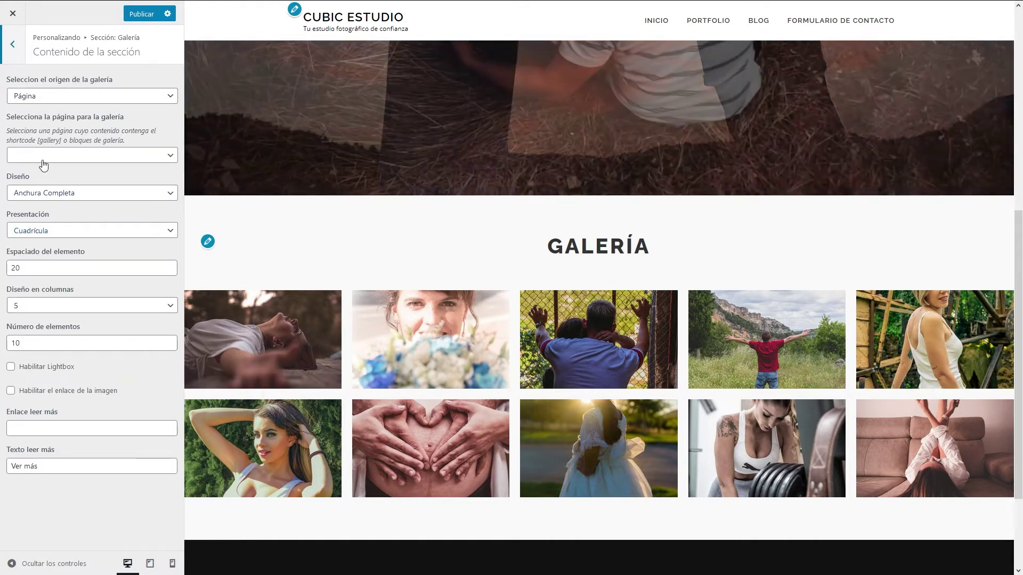
pyautogui.click(171, 156)
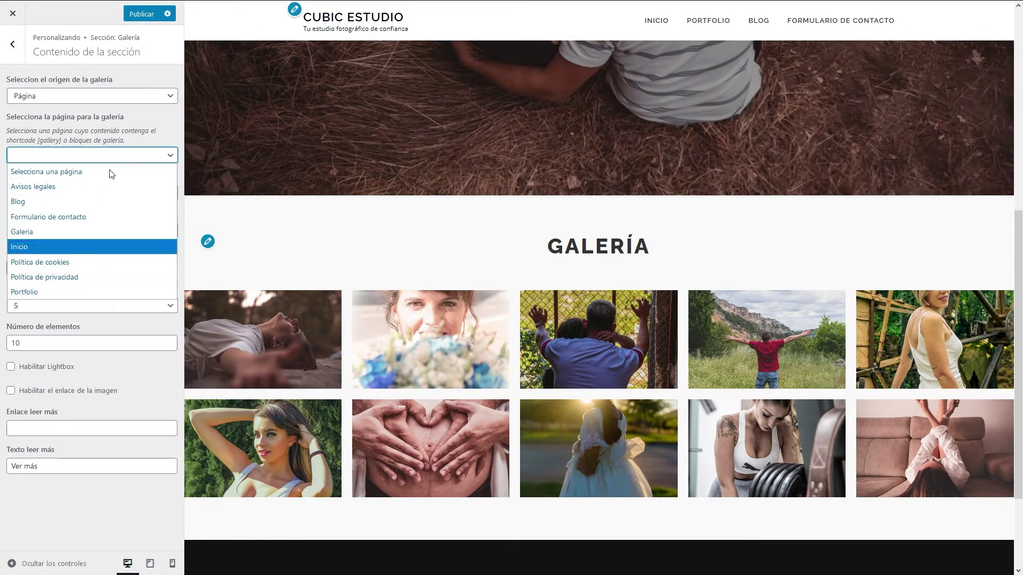
pyautogui.click(38, 232)
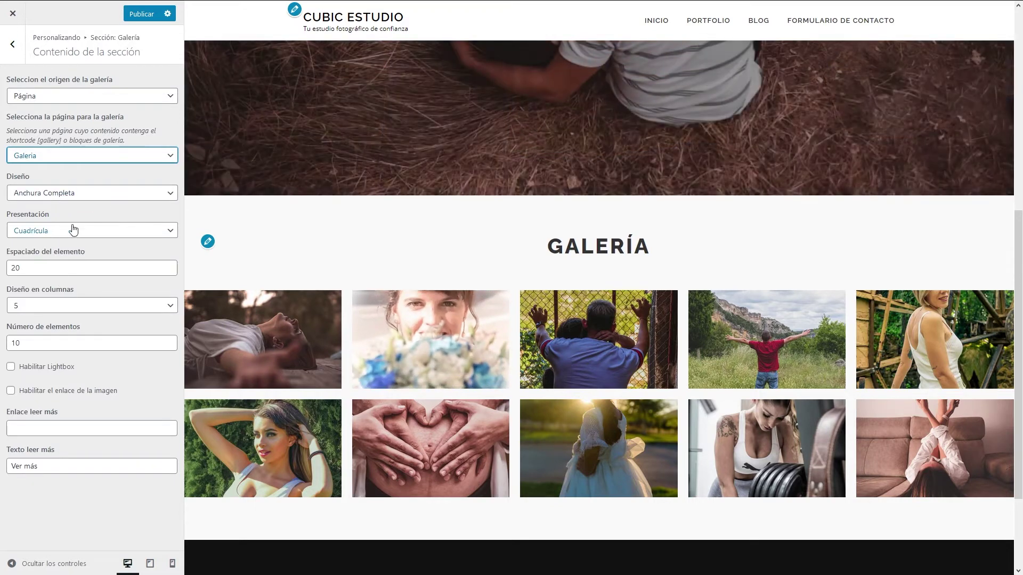
# Try the first Carrusel presentation for the gallery and advance through its images in the preview
pyautogui.click(106, 231)
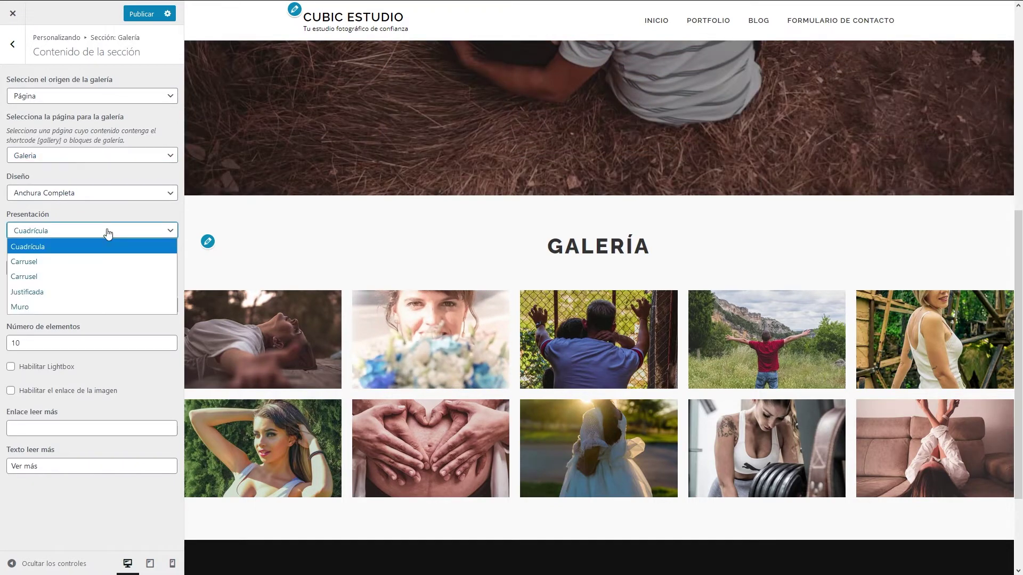
pyautogui.click(50, 264)
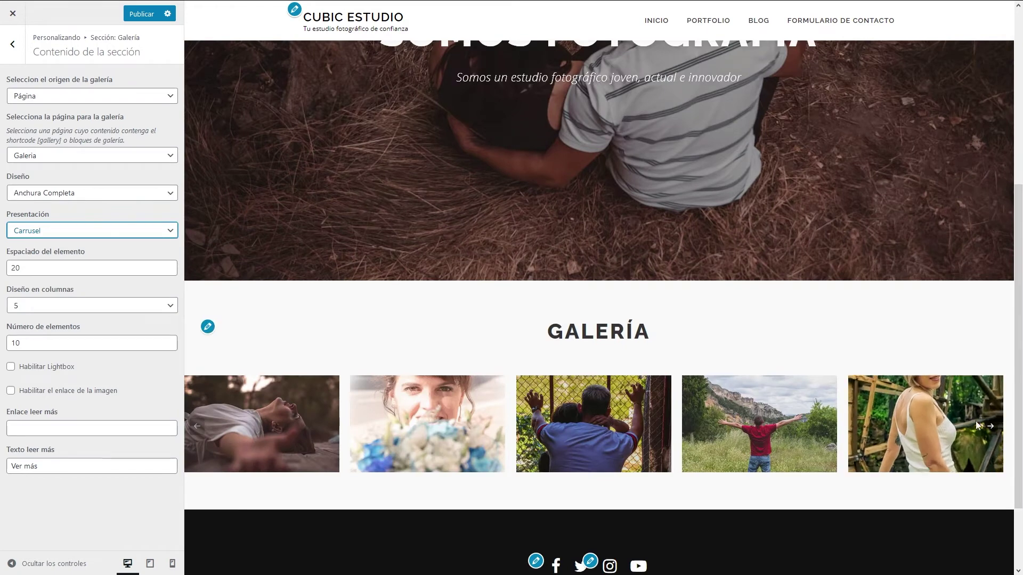
pyautogui.click(989, 427)
pyautogui.click(989, 427)
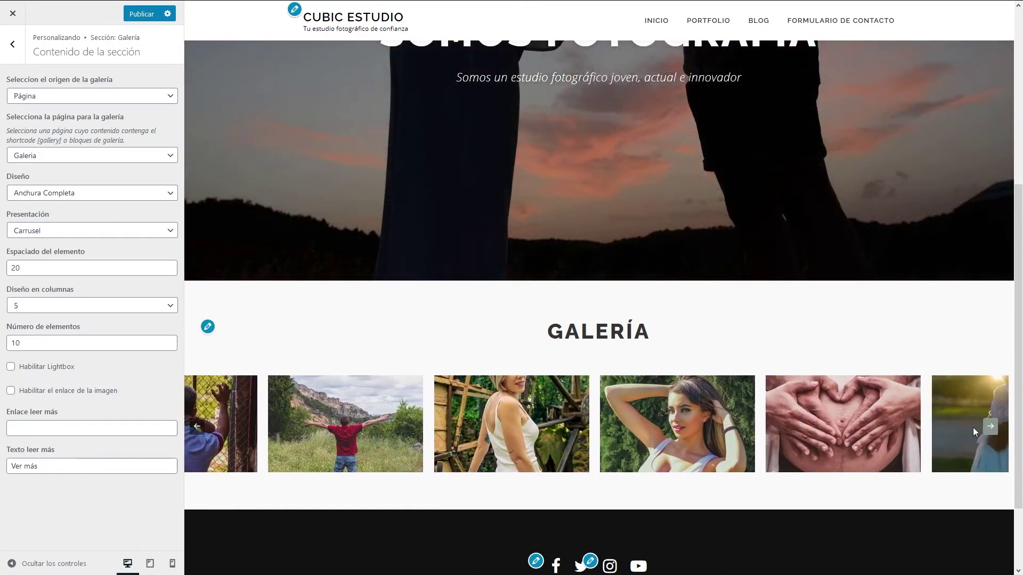
# Try the second Carrusel presentation and the Justificada presentation for the gallery
pyautogui.click(59, 230)
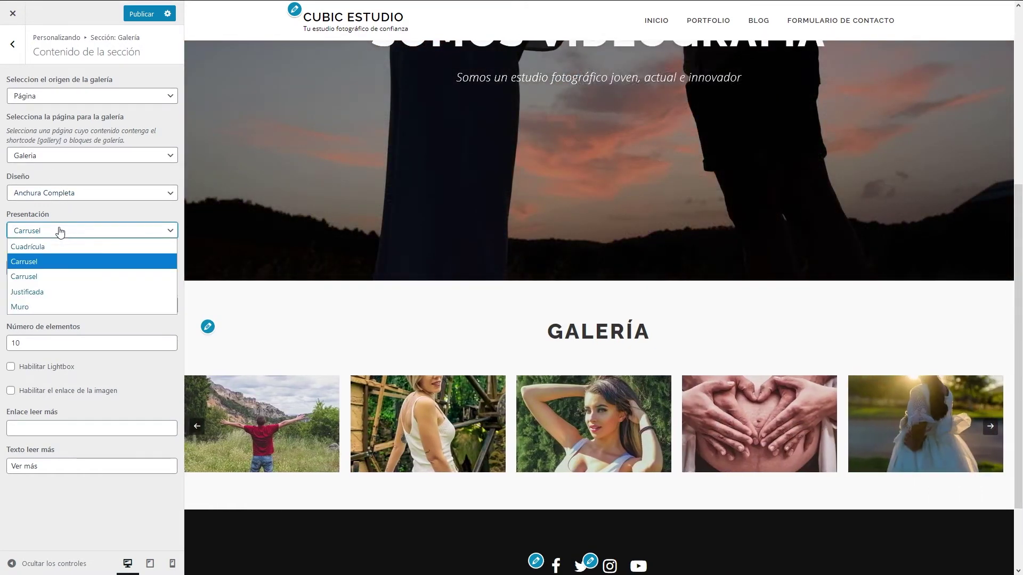
pyautogui.click(51, 277)
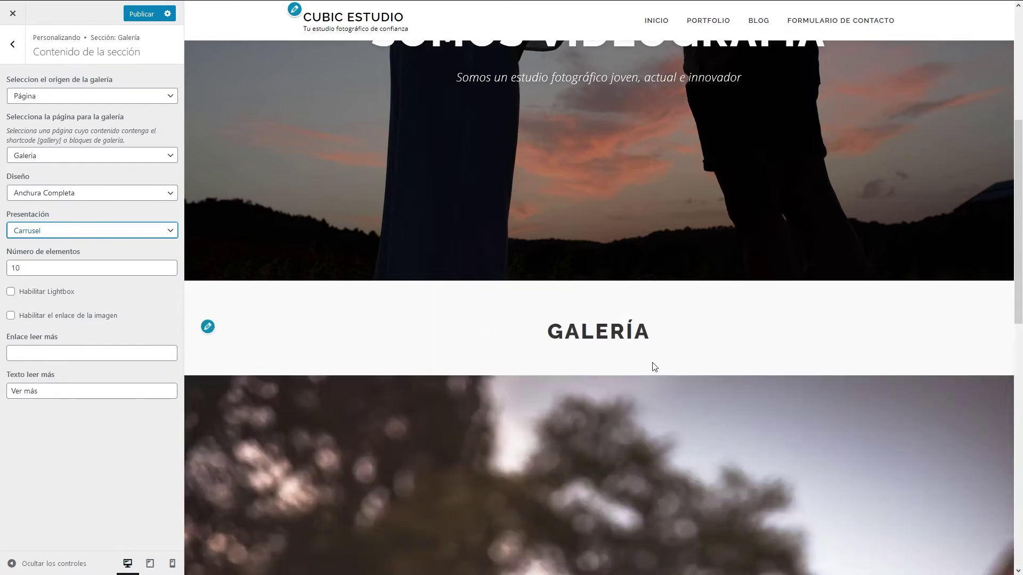
pyautogui.scroll(5, 283, 258)
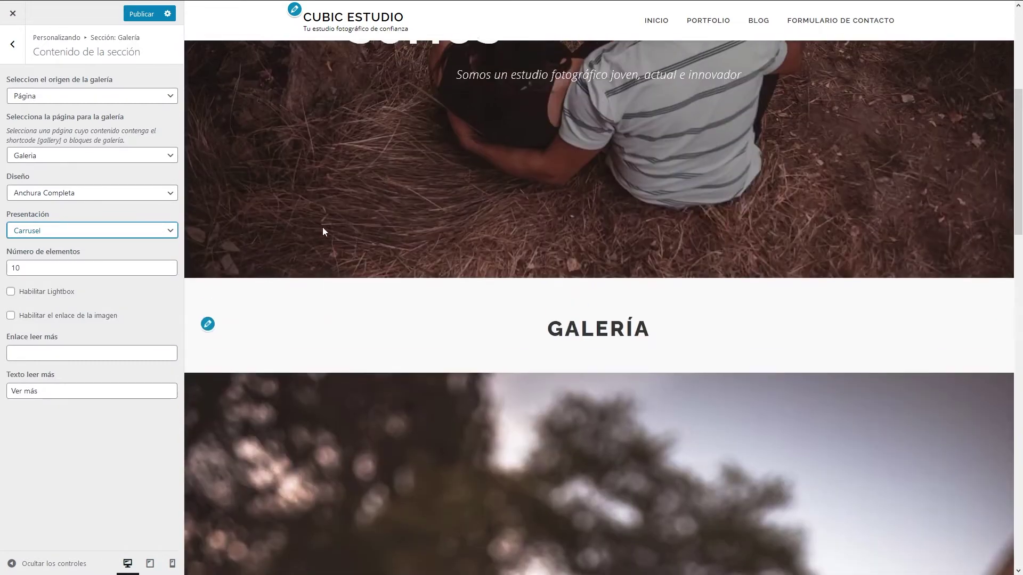
pyautogui.click(133, 231)
pyautogui.click(62, 290)
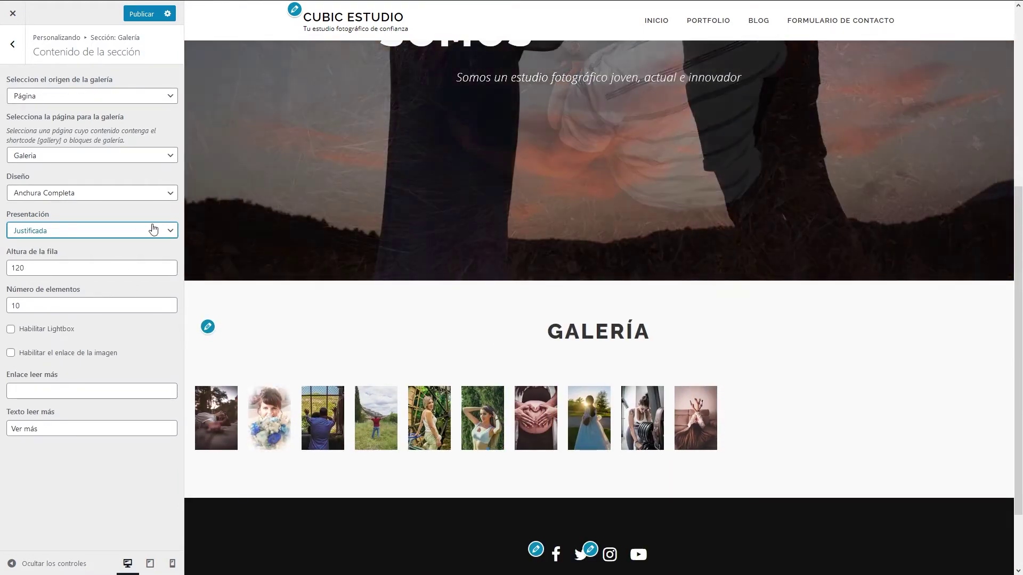
# Try the Muro presentation for the gallery and look over the layout in the preview
pyautogui.click(172, 231)
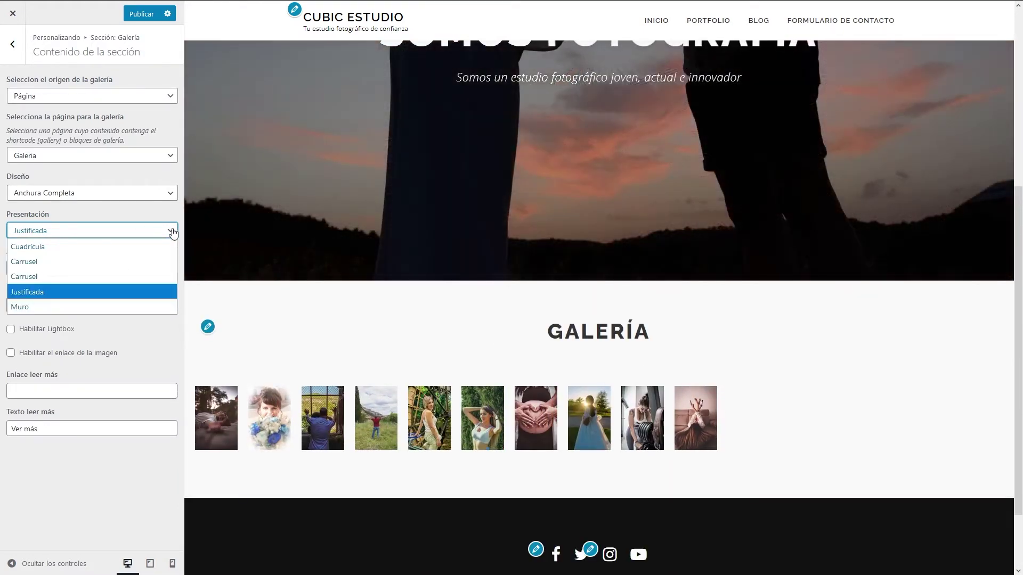
pyautogui.click(78, 305)
pyautogui.scroll(-4, 287, 322)
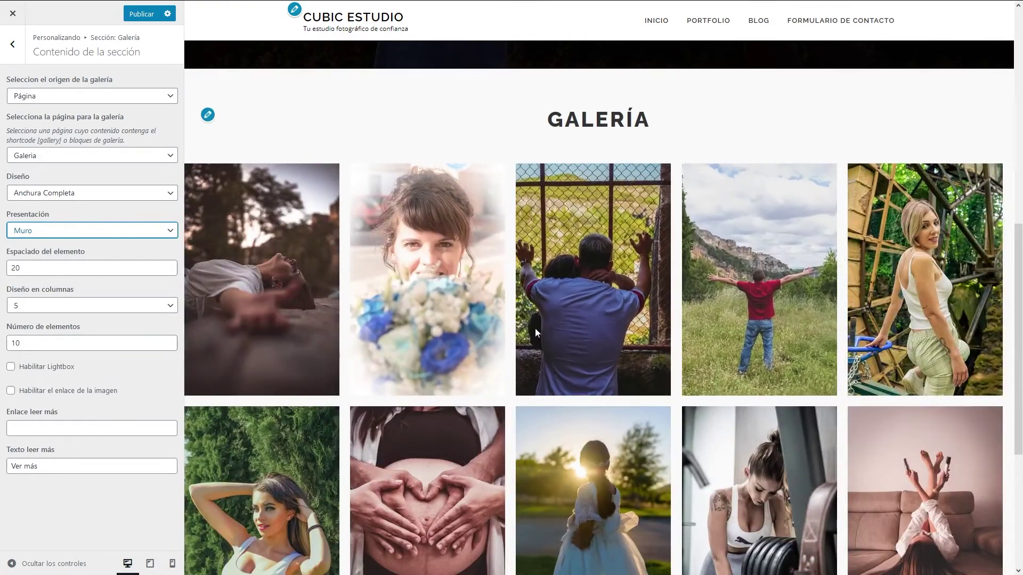
pyautogui.scroll(-3, 534, 326)
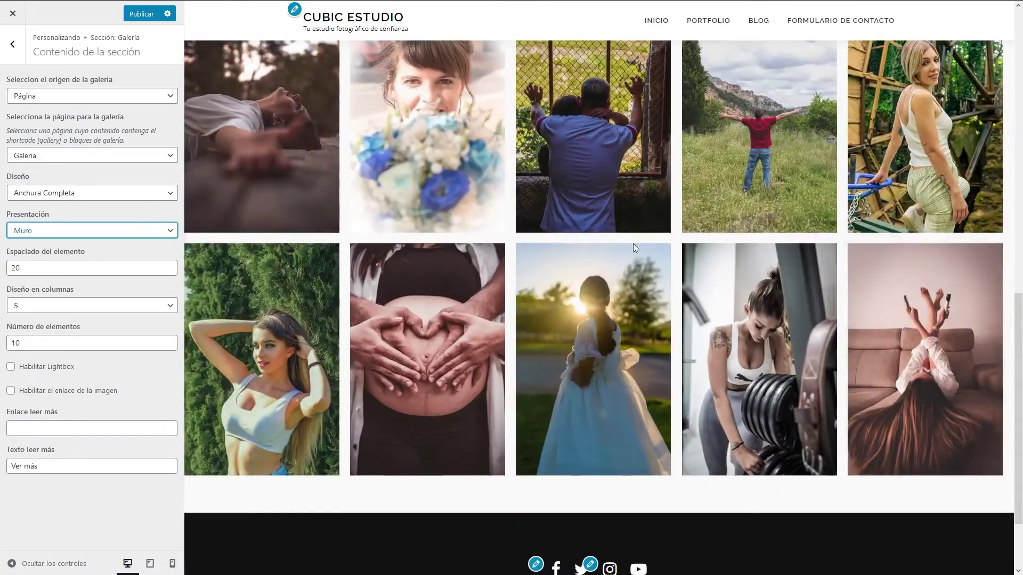
pyautogui.scroll(4, 744, 278)
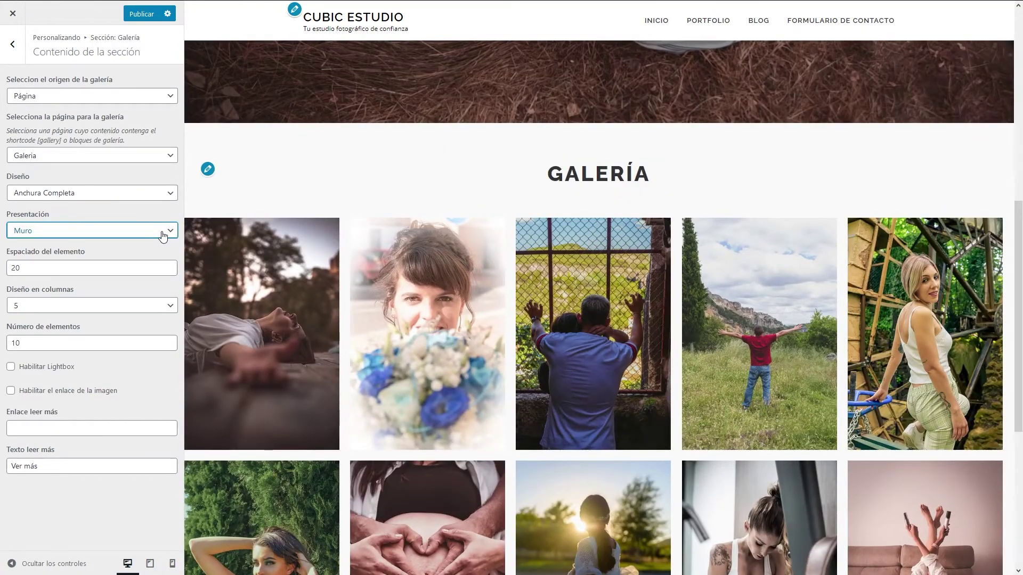
# Set the gallery's presentation to Cuadrícula and enable the Lightbox option
pyautogui.click(141, 233)
pyautogui.click(136, 248)
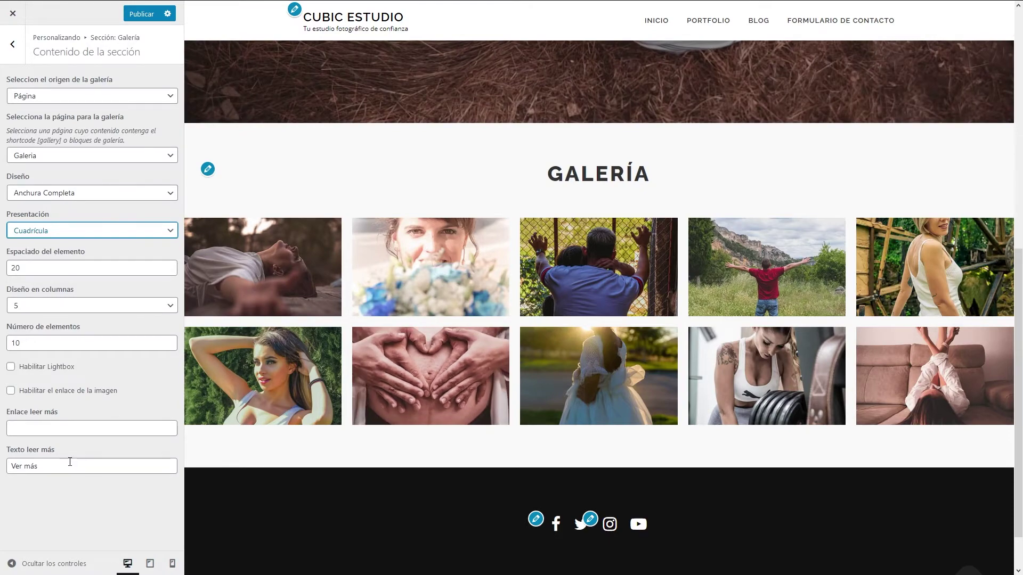
pyautogui.click(30, 369)
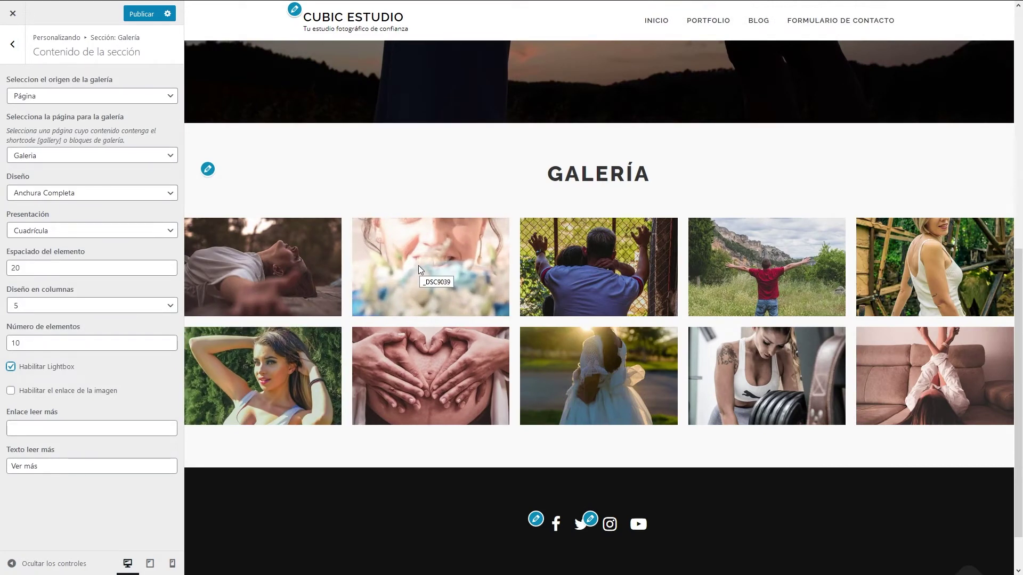
# Disable the gallery's Lightbox option, publish the change and leave the customizer
pyautogui.click(31, 367)
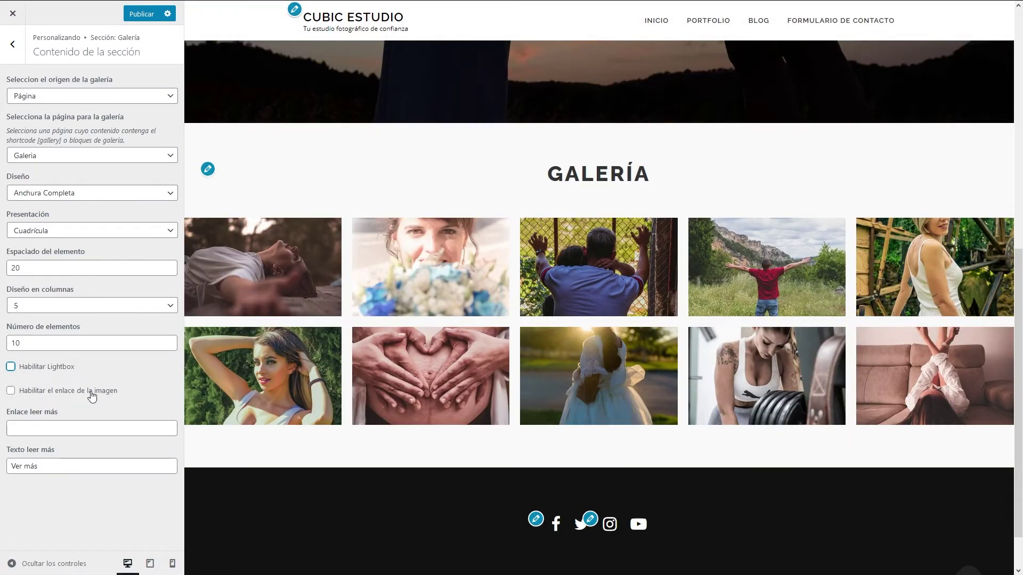
pyautogui.click(45, 429)
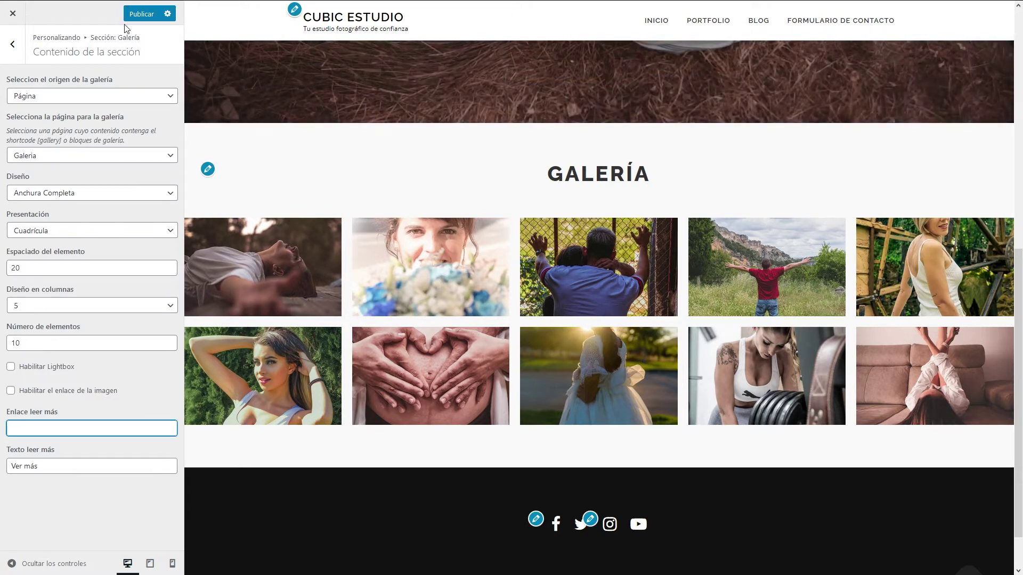
pyautogui.click(133, 20)
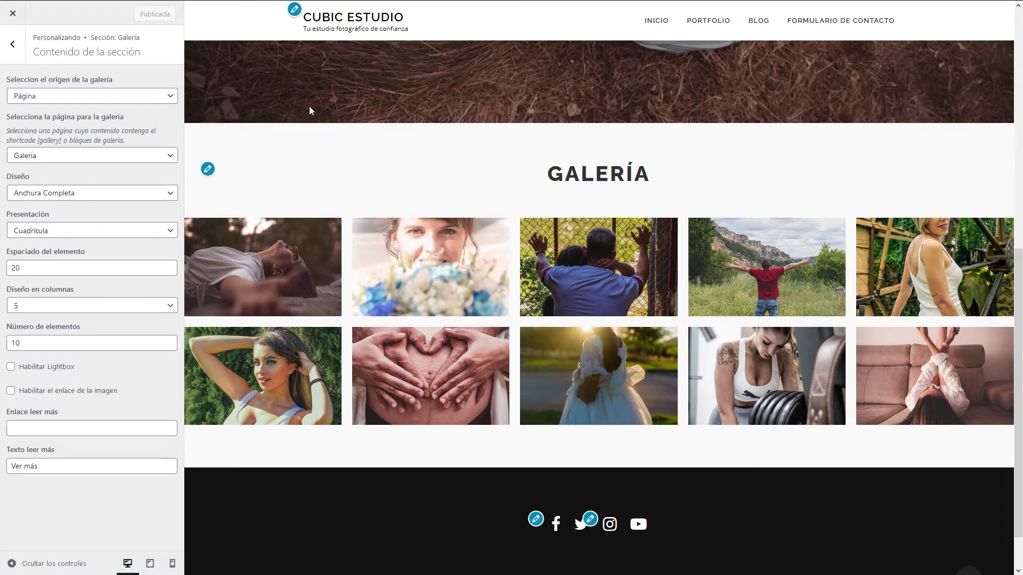
pyautogui.click(14, 16)
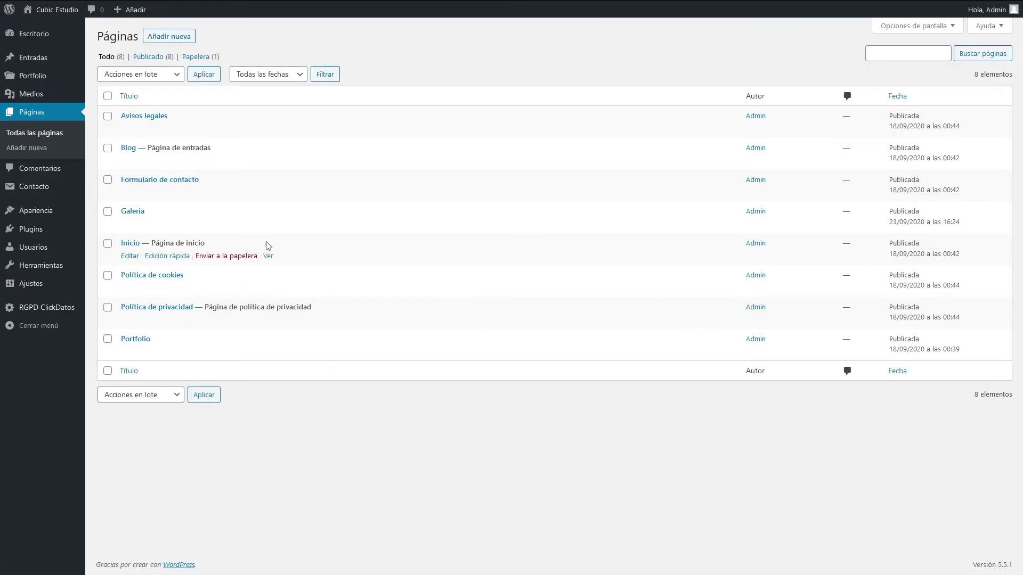
# View the site's Portfolio page and copy its web address
pyautogui.click(35, 33)
pyautogui.scroll(-10, 680, 297)
pyautogui.scroll(10, 591, 317)
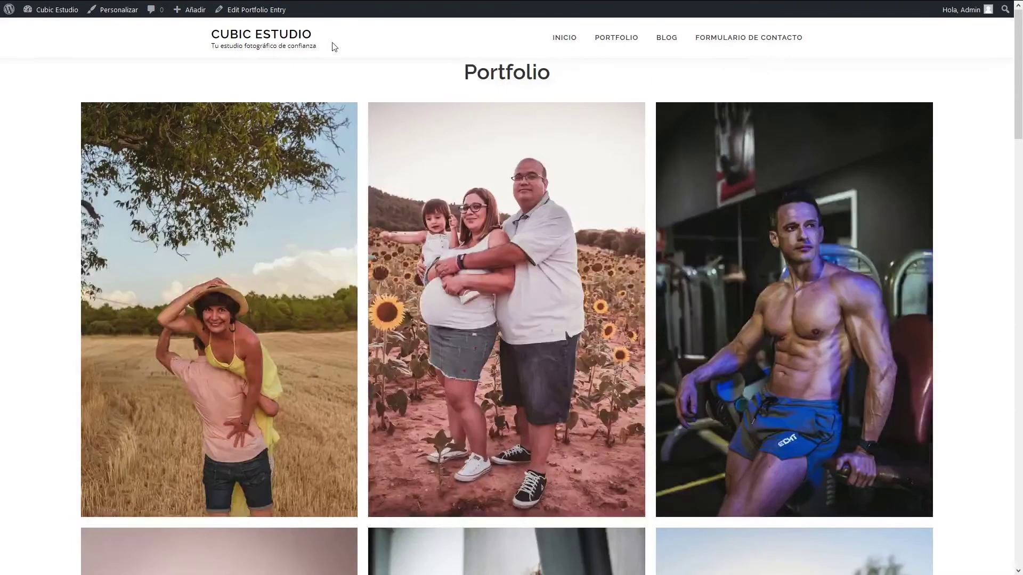
pyautogui.moveTo(334, 4)
pyautogui.click(321, 23)
pyautogui.hotkey('ctrl', 'c')
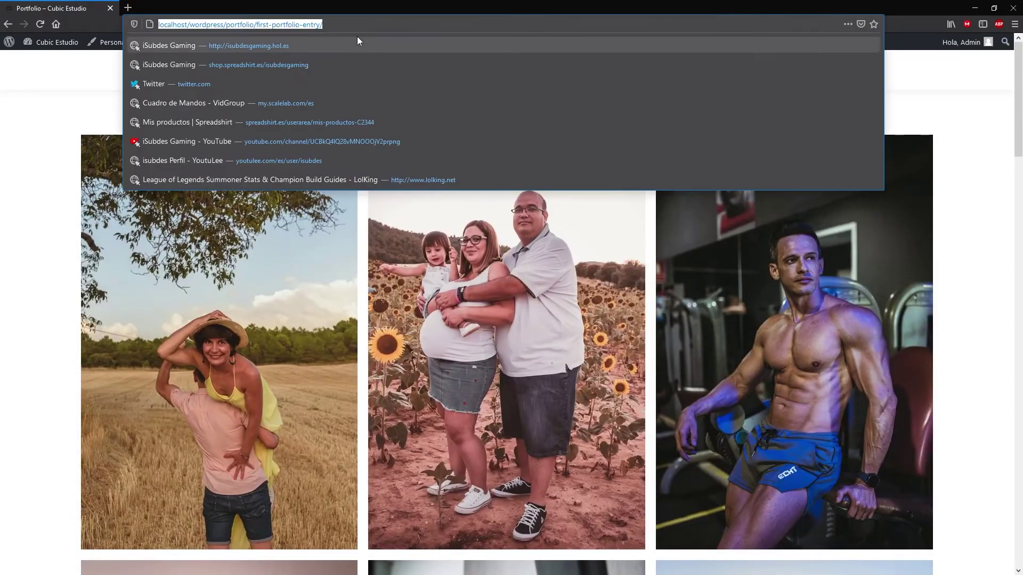
pyautogui.click(31, 109)
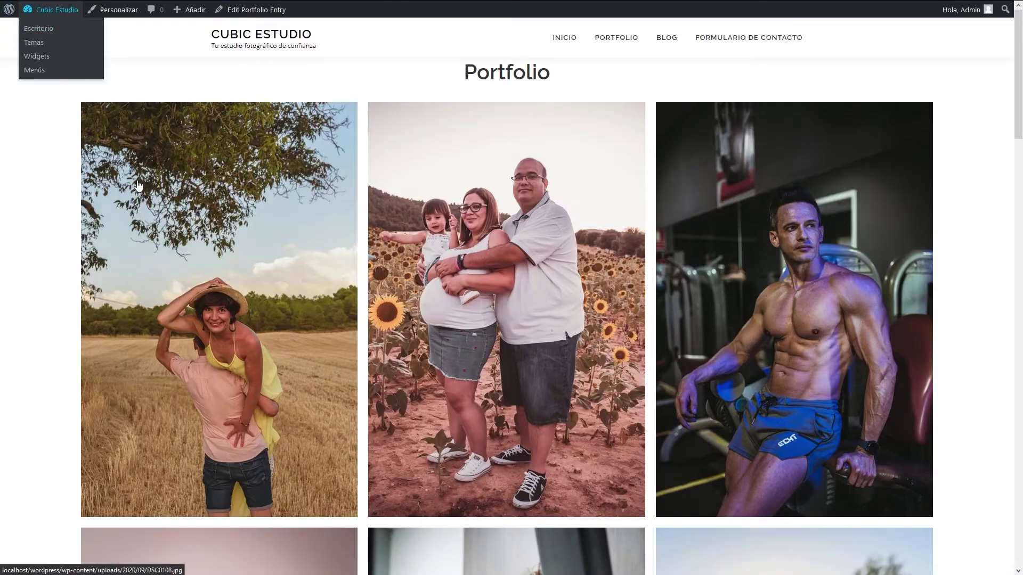
# Reopen the customizer's gallery section content and set Enlace leer más to the copied localhost/wordpress/portfolio/first-portfolio-entry/ address
pyautogui.click(38, 28)
pyautogui.moveTo(36, 209)
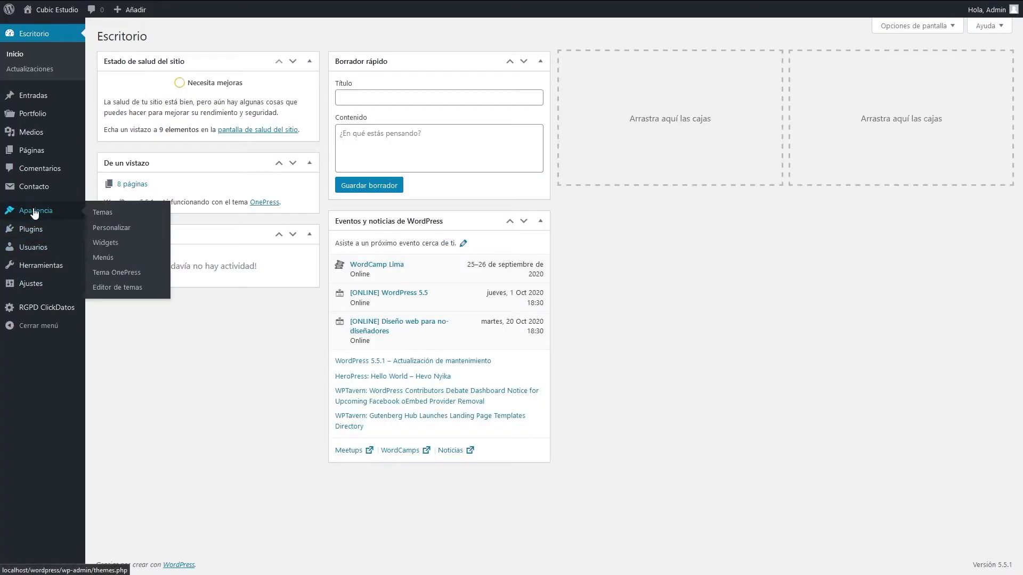
pyautogui.click(96, 228)
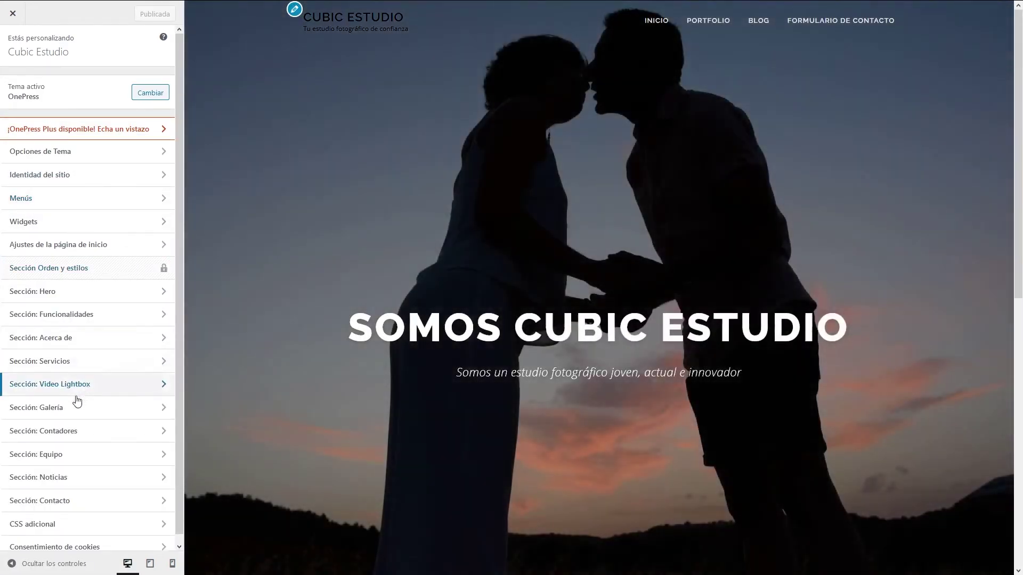
pyautogui.click(72, 407)
pyautogui.click(65, 106)
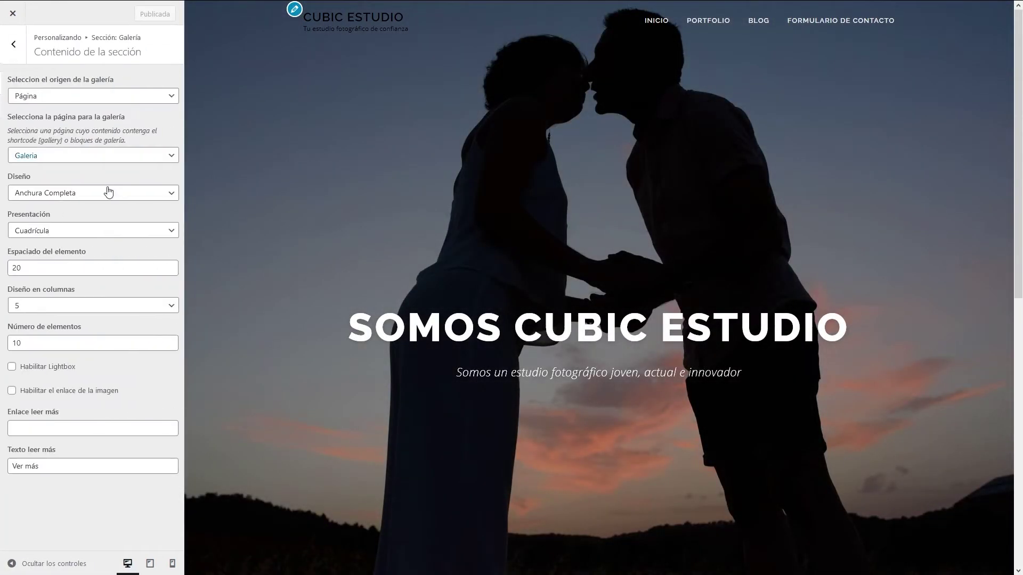
pyautogui.click(50, 429)
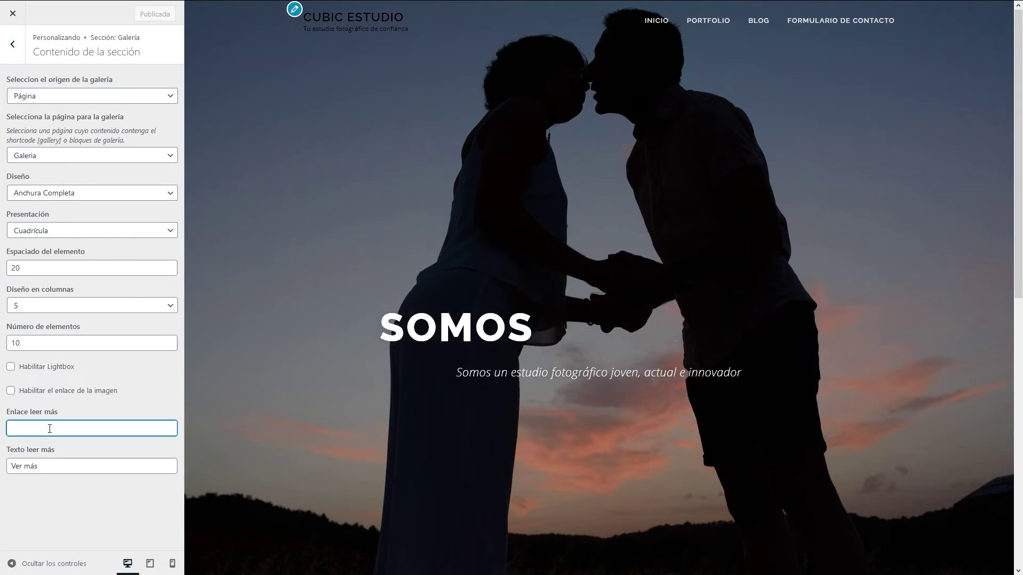
pyautogui.hotkey('ctrl', 'v')
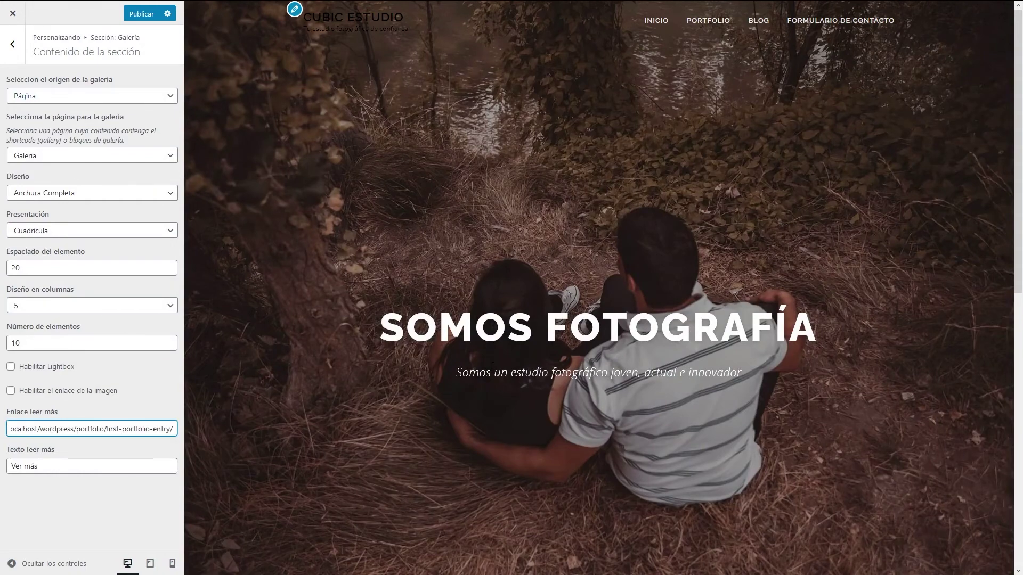
# Set the gallery's Texto leer más to "Ver más fotos" and publish the changes
pyautogui.scroll(-3, 535, 379)
pyautogui.scroll(-7, 535, 379)
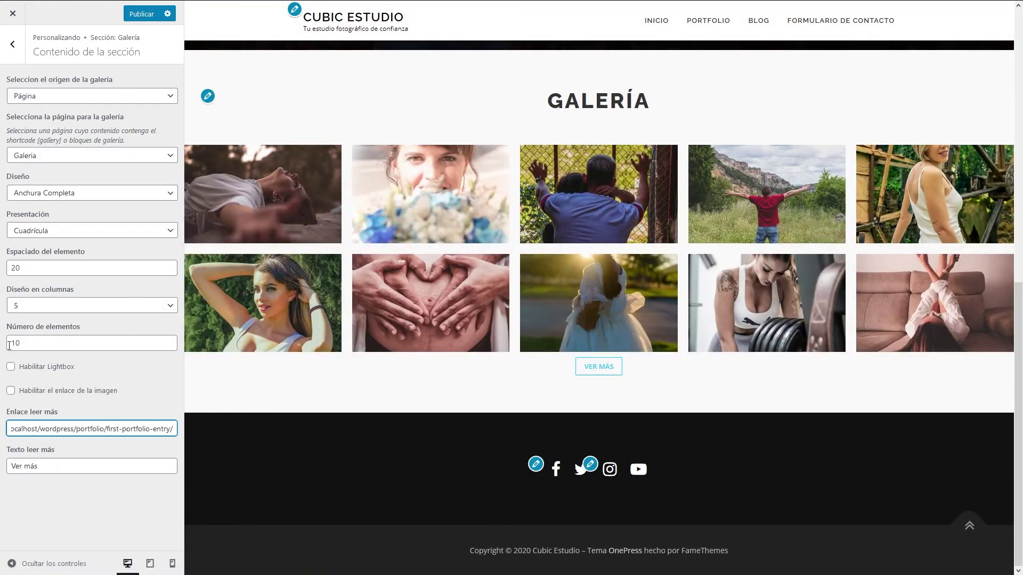
pyautogui.click(57, 468)
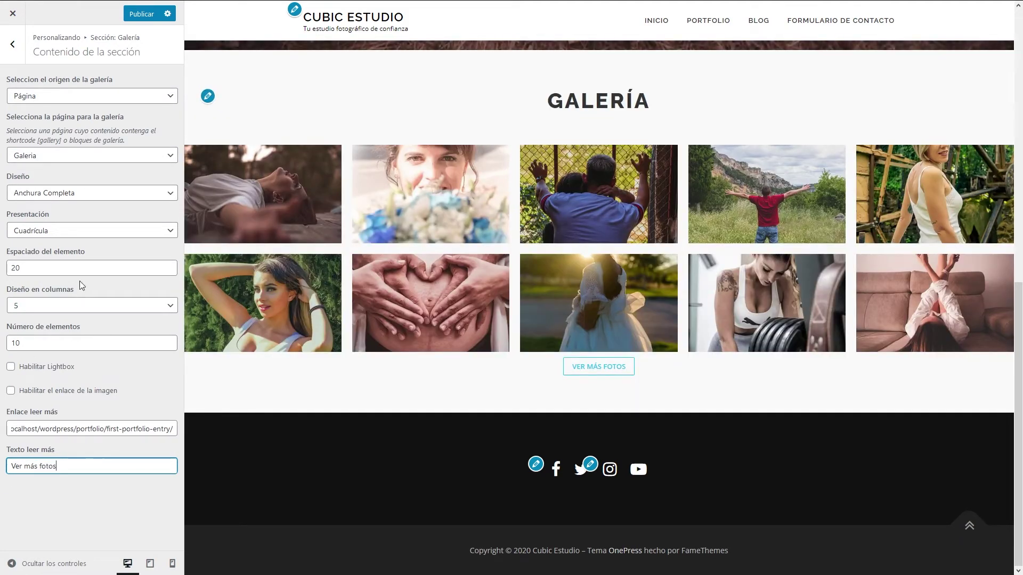
pyautogui.scroll(2, 580, 319)
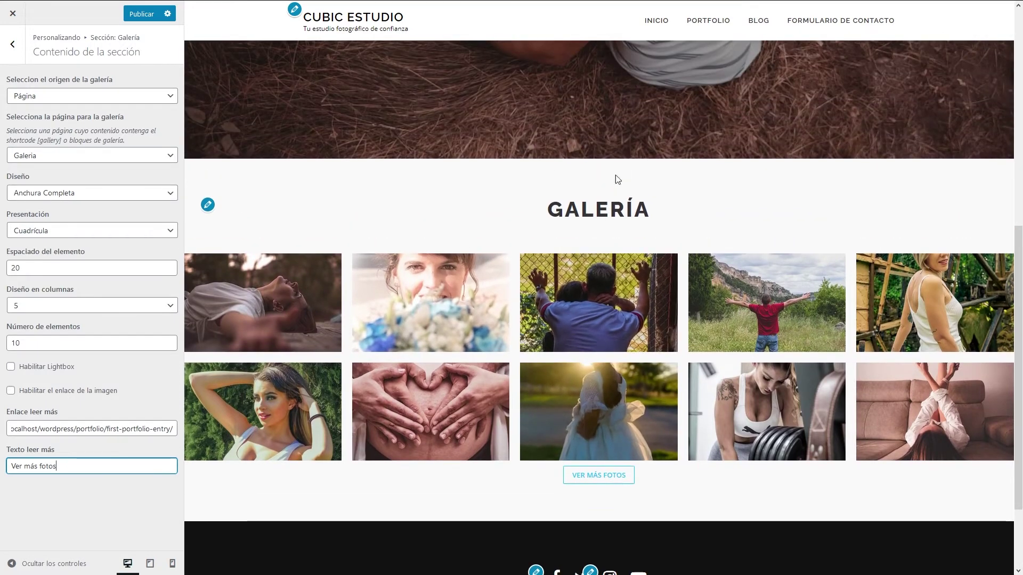
pyautogui.click(448, 299)
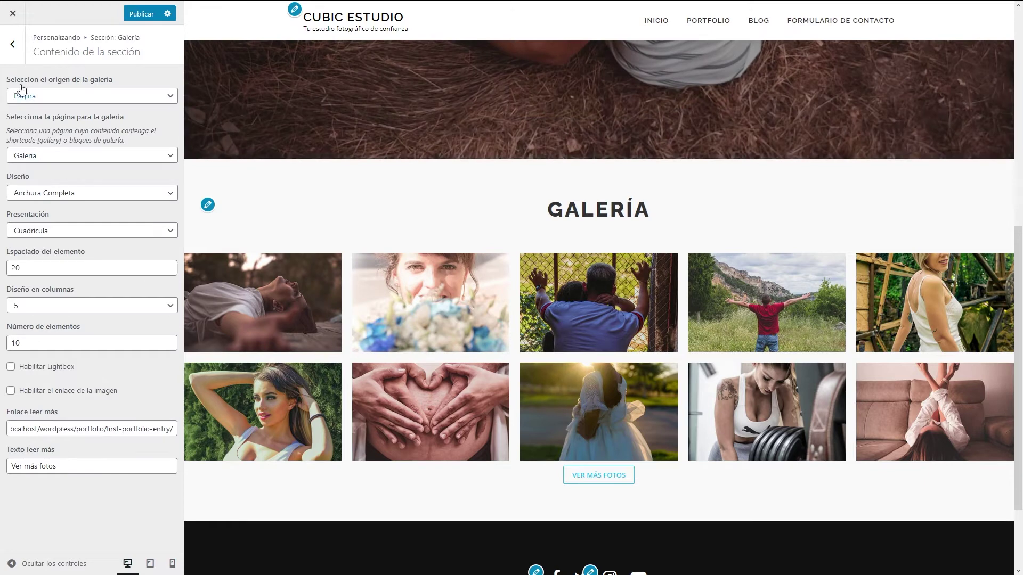
pyautogui.click(13, 45)
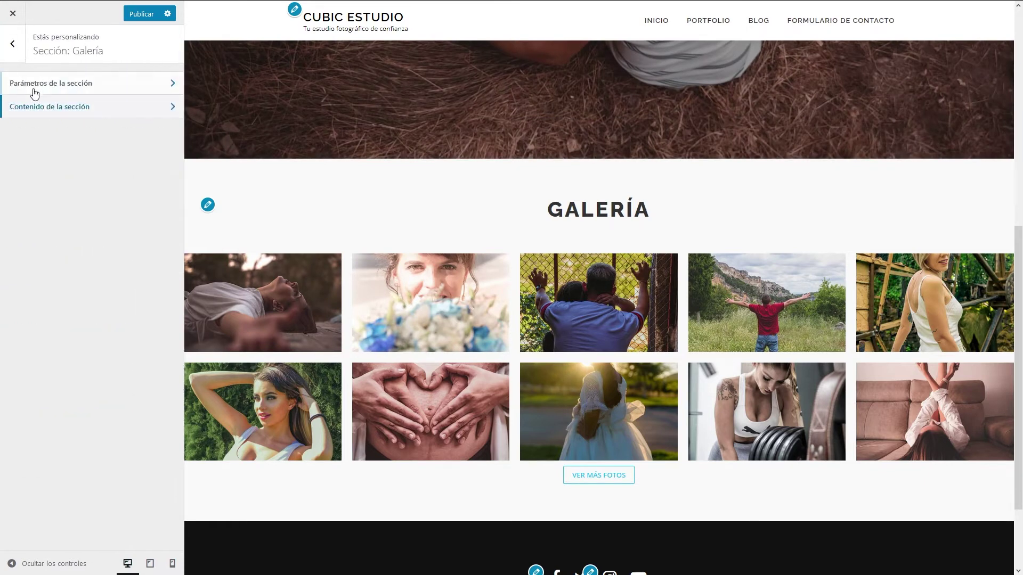
pyautogui.click(138, 16)
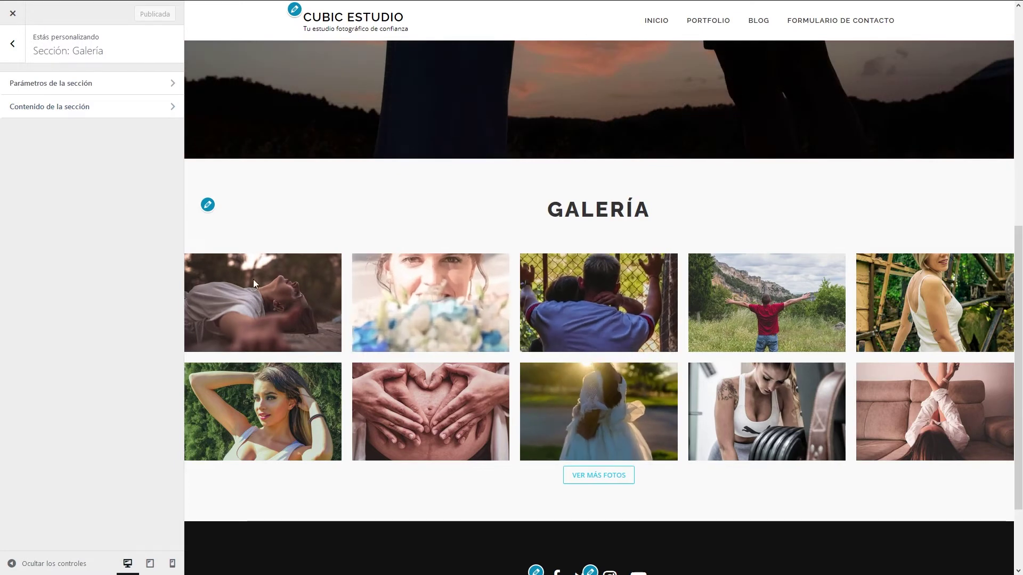
# View the Portfolio page from the live site, then select Portfolio as the Portfolio Entry to Display in the Portfolio Settings
pyautogui.click(20, 58)
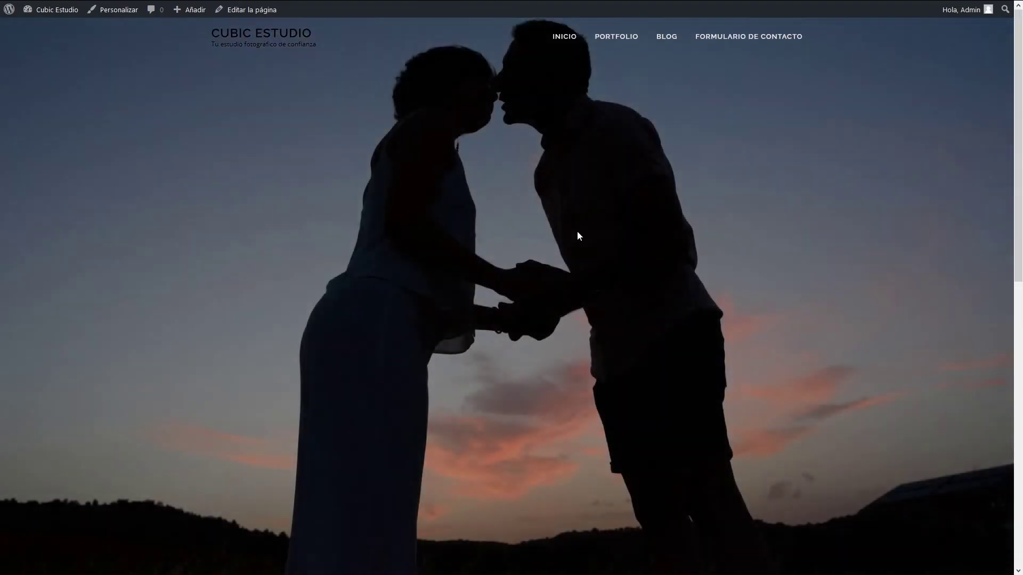
pyautogui.click(627, 47)
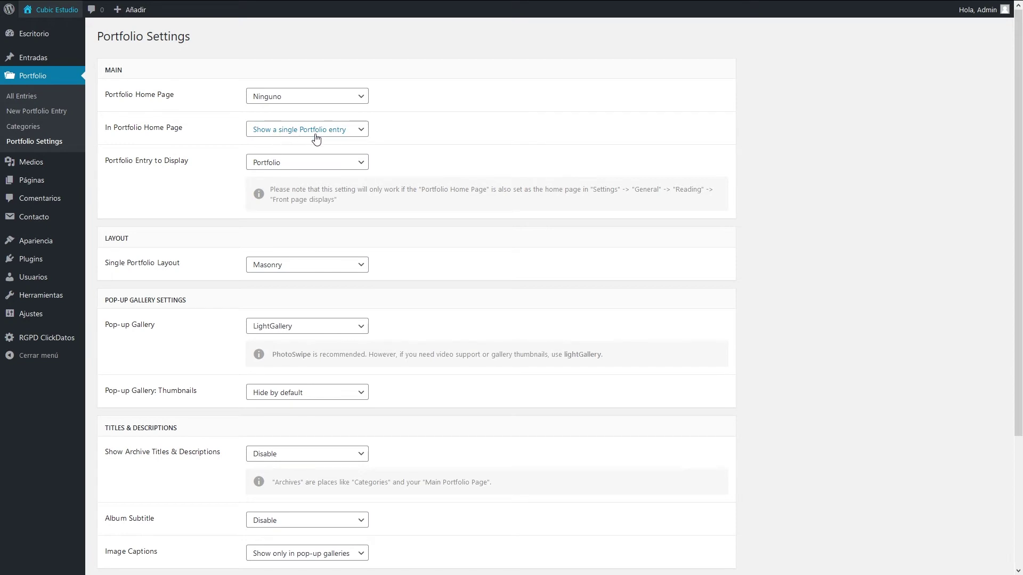
pyautogui.click(294, 164)
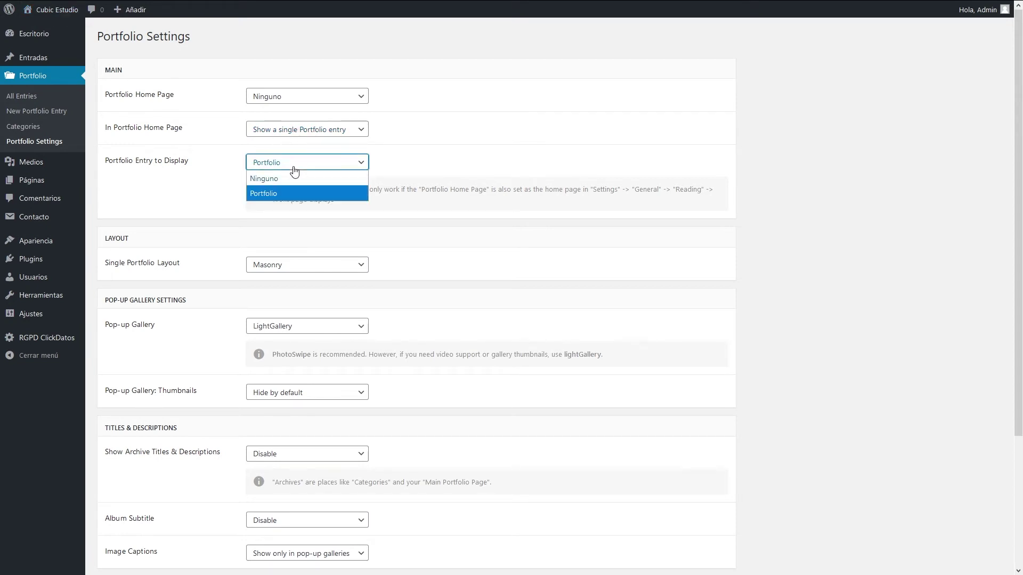
pyautogui.click(265, 194)
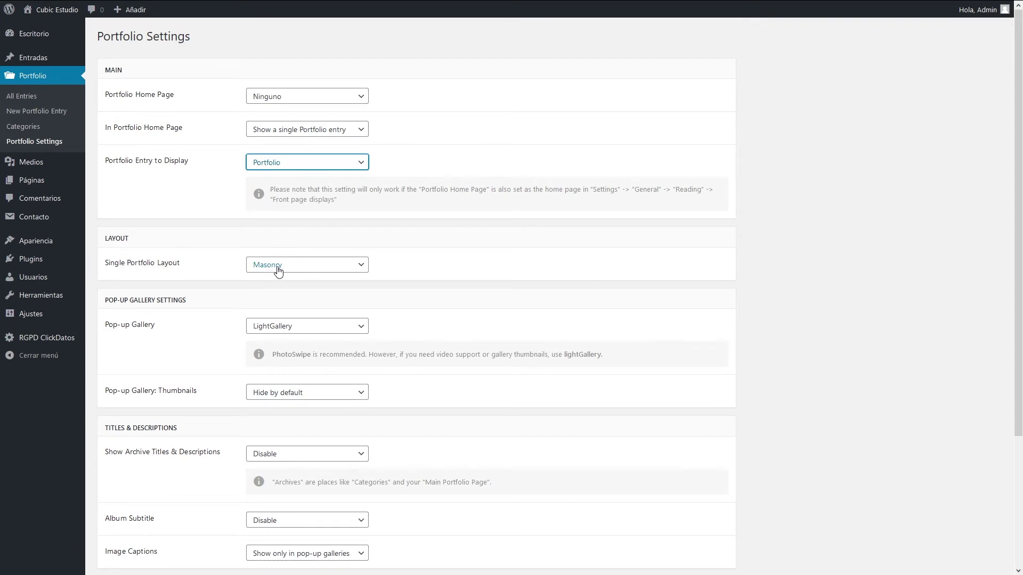
# Try the Single Column layout for single portfolios, save it and look over the reloaded Portfolio page
pyautogui.click(312, 272)
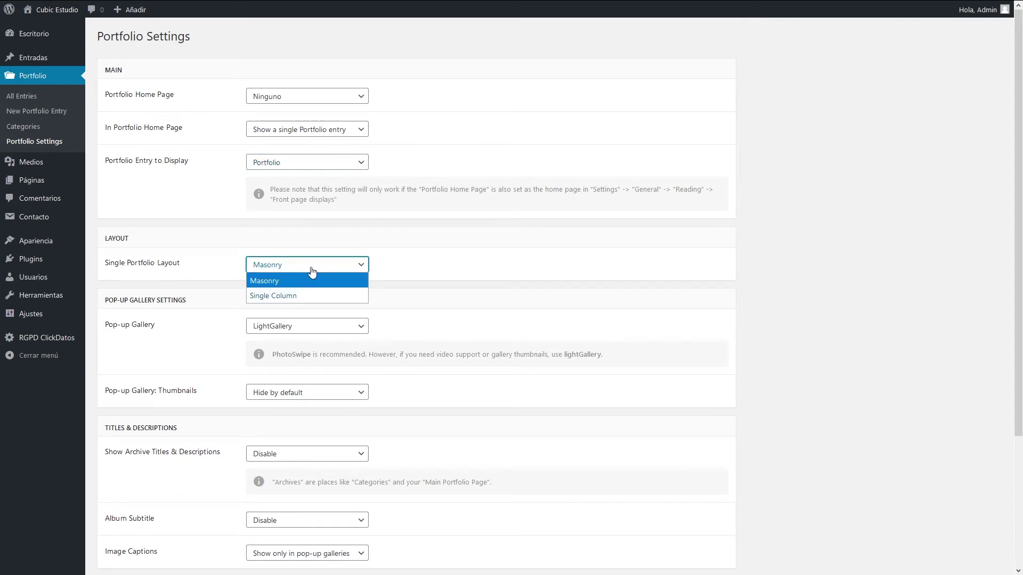
pyautogui.click(273, 296)
pyautogui.scroll(-3, 420, 341)
pyautogui.click(129, 537)
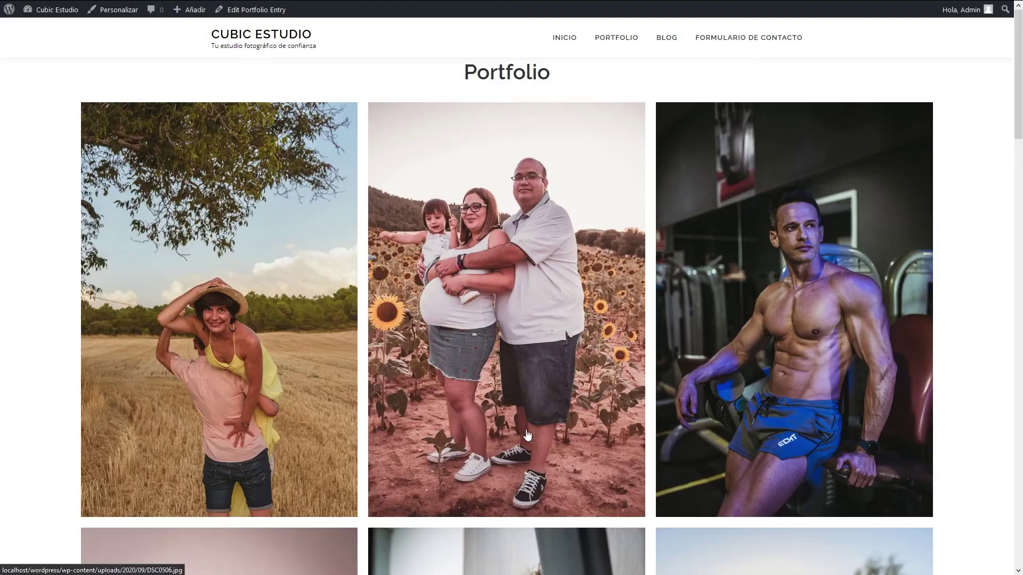
pyautogui.press('F5')
pyautogui.scroll(-15, 571, 464)
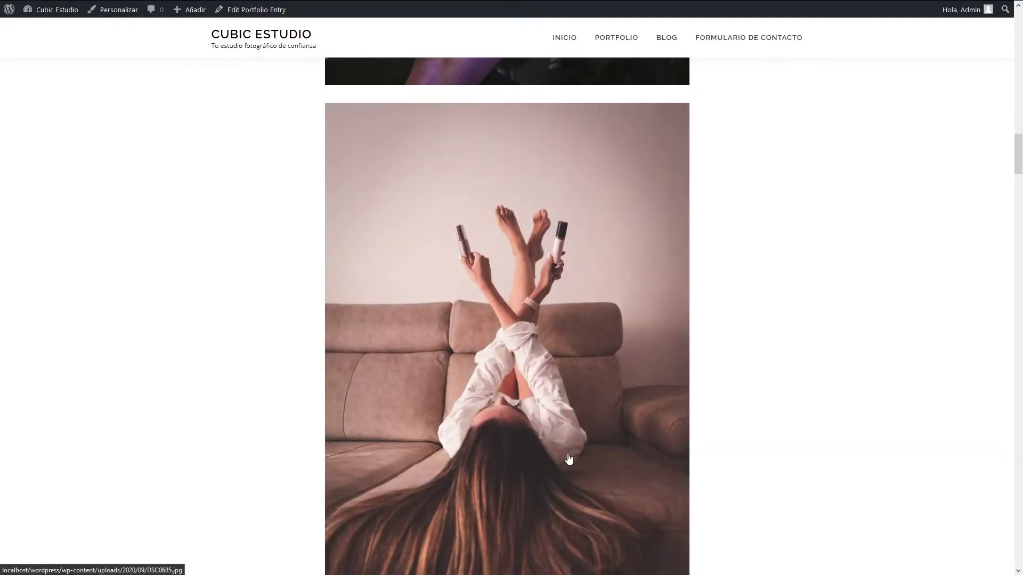
# Set the Single Portfolio Layout to Masonry and save the Portfolio Settings
pyautogui.hotkey('ctrl', 'Tab')
pyautogui.click(318, 296)
pyautogui.click(271, 308)
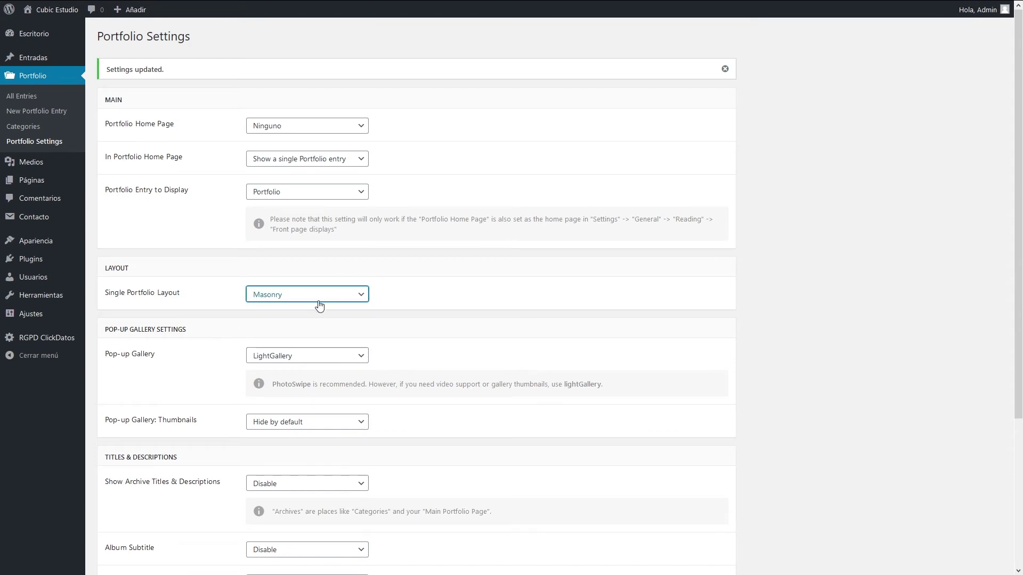
pyautogui.scroll(-4, 425, 336)
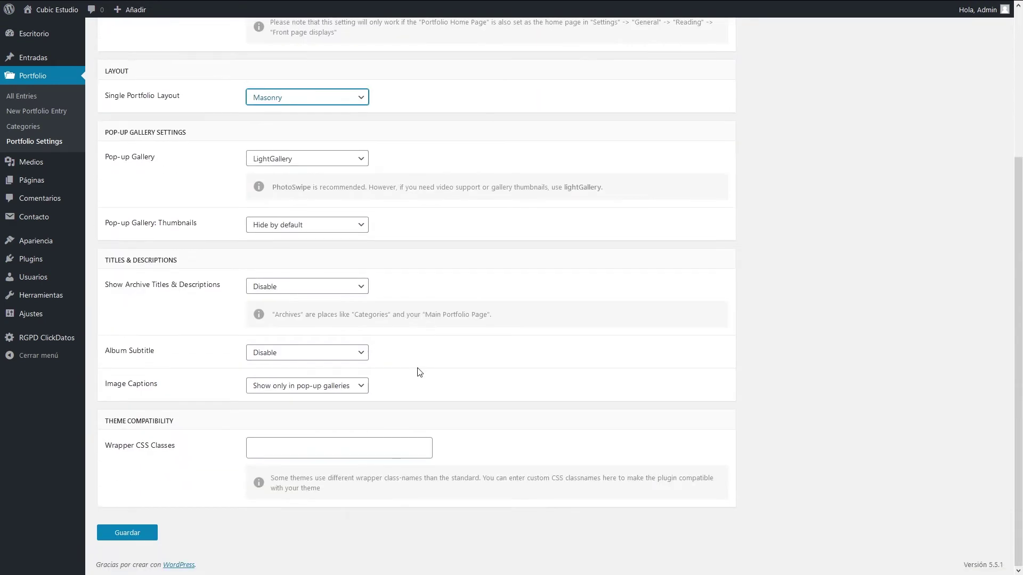
pyautogui.click(154, 534)
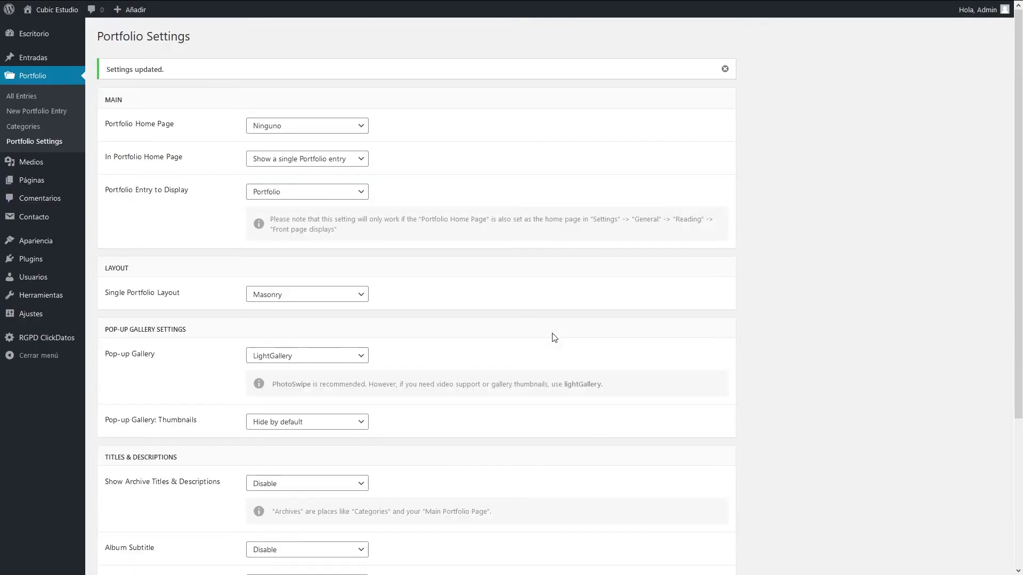
pyautogui.scroll(-4, 550, 335)
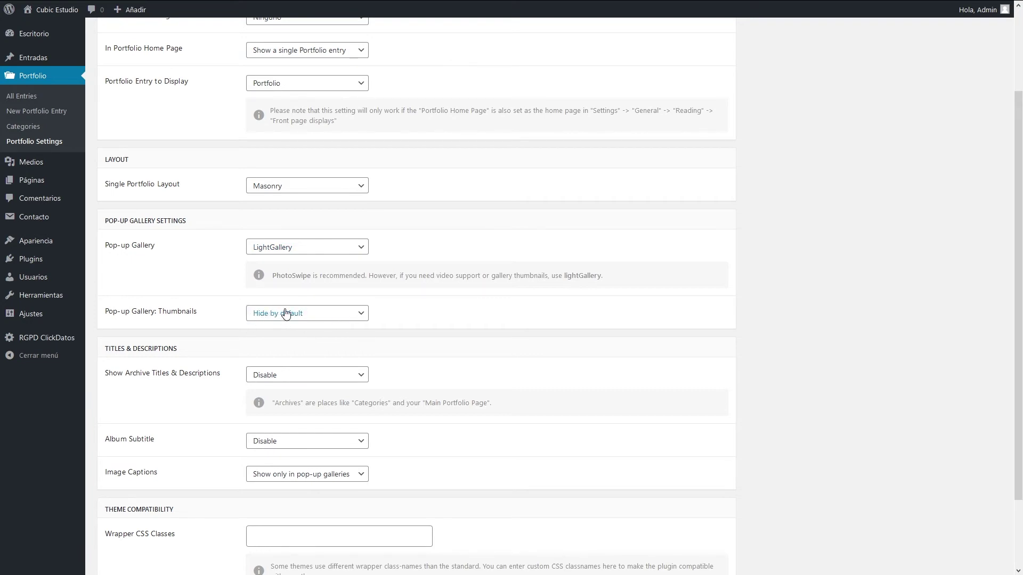
pyautogui.scroll(-2, 171, 404)
pyautogui.click(130, 533)
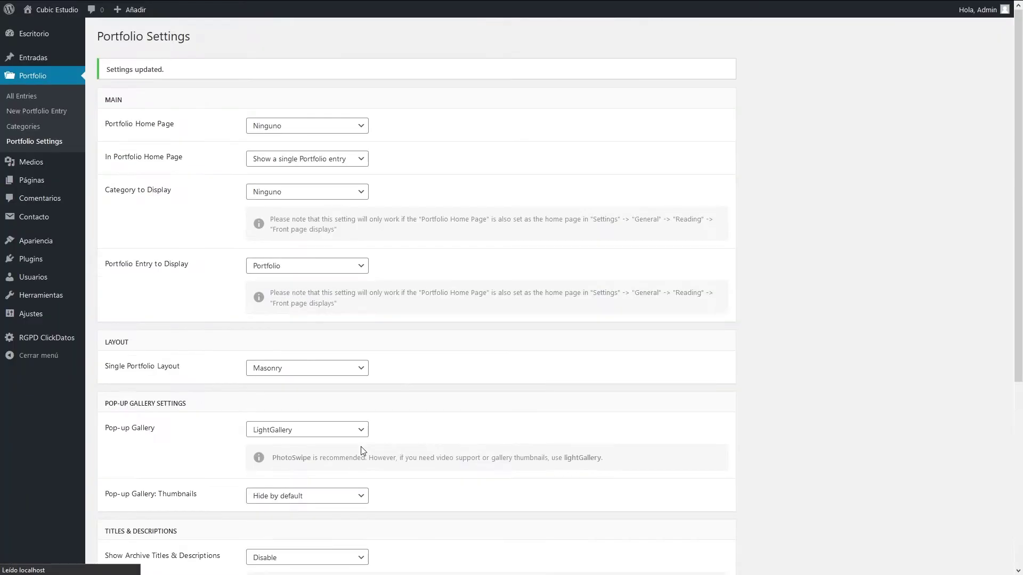
# Reload the Portfolio page and look over the Masonry arrangement of its images
pyautogui.hotkey('ctrl', 'Tab')
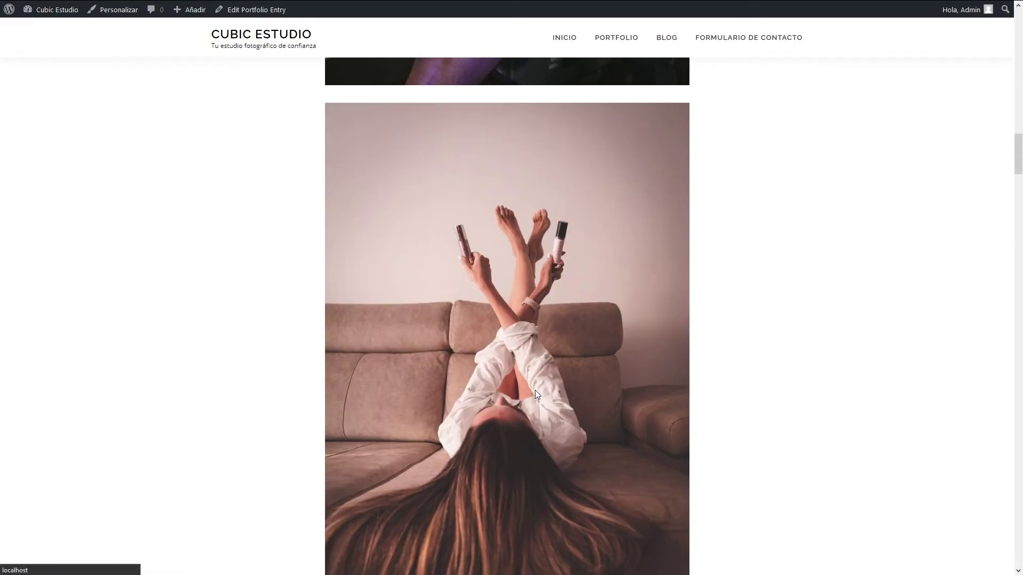
pyautogui.press('F5')
pyautogui.scroll(-15, 535, 394)
pyautogui.scroll(10, 393, 385)
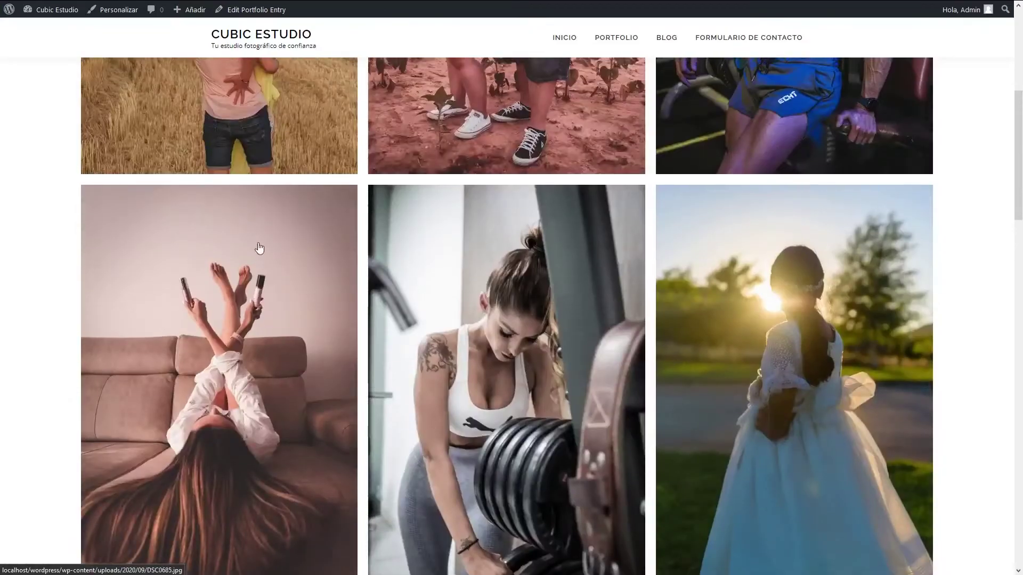
pyautogui.scroll(5, 259, 246)
# Open the first portfolio image in the pop-up gallery and advance to the fourth image
pyautogui.click(245, 254)
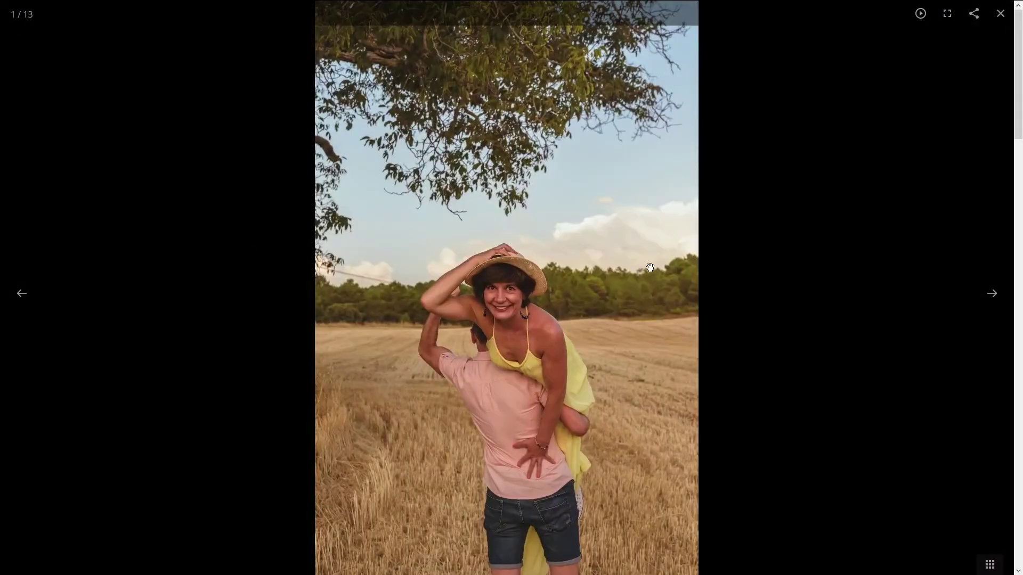
pyautogui.click(986, 302)
pyautogui.click(990, 301)
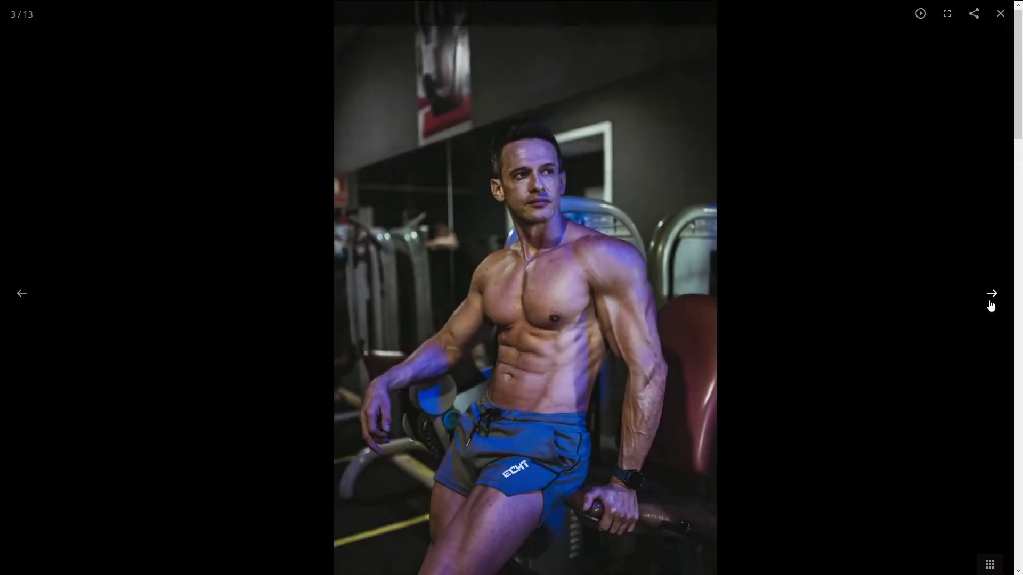
pyautogui.click(994, 295)
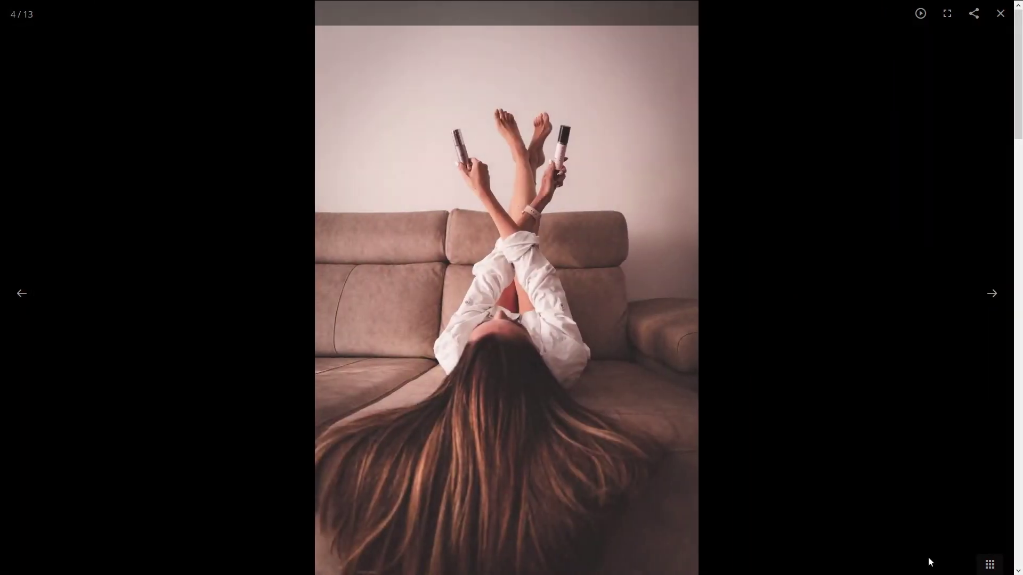
# Show the thumbnail strip in the pop-up gallery, browse through it to the ninth image and hide the strip again
pyautogui.click(989, 565)
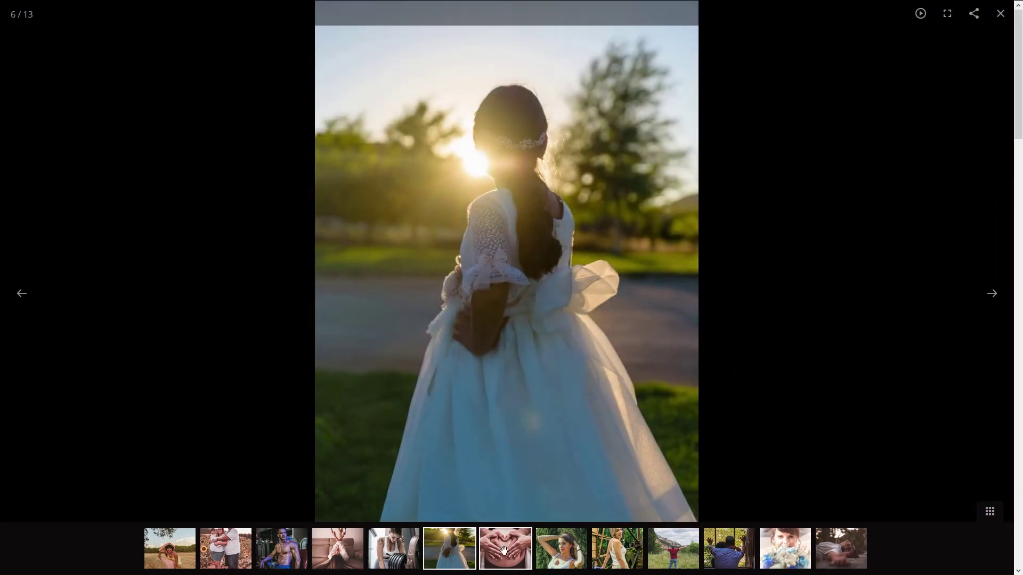
pyautogui.click(504, 552)
pyautogui.click(551, 556)
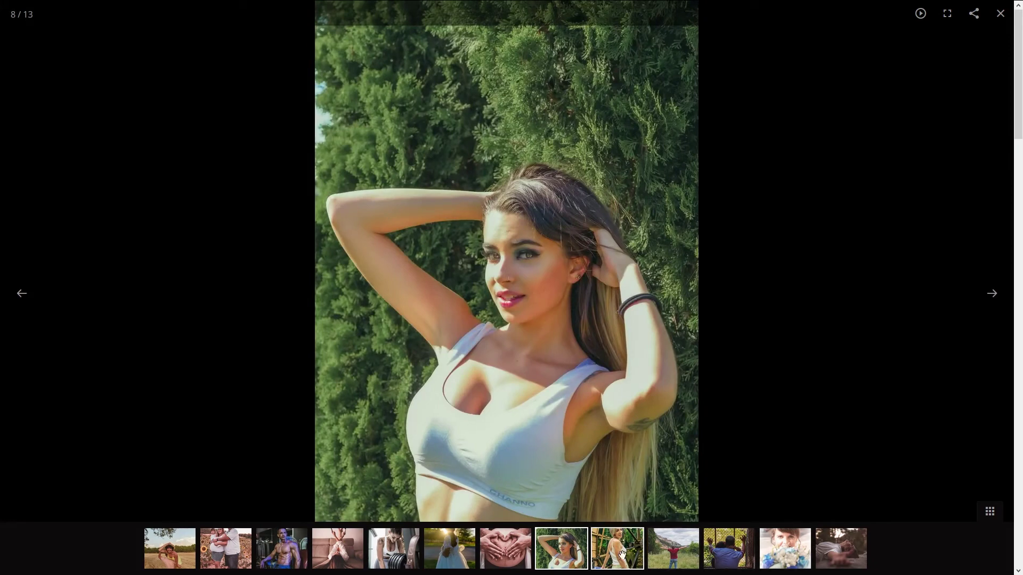
pyautogui.click(623, 556)
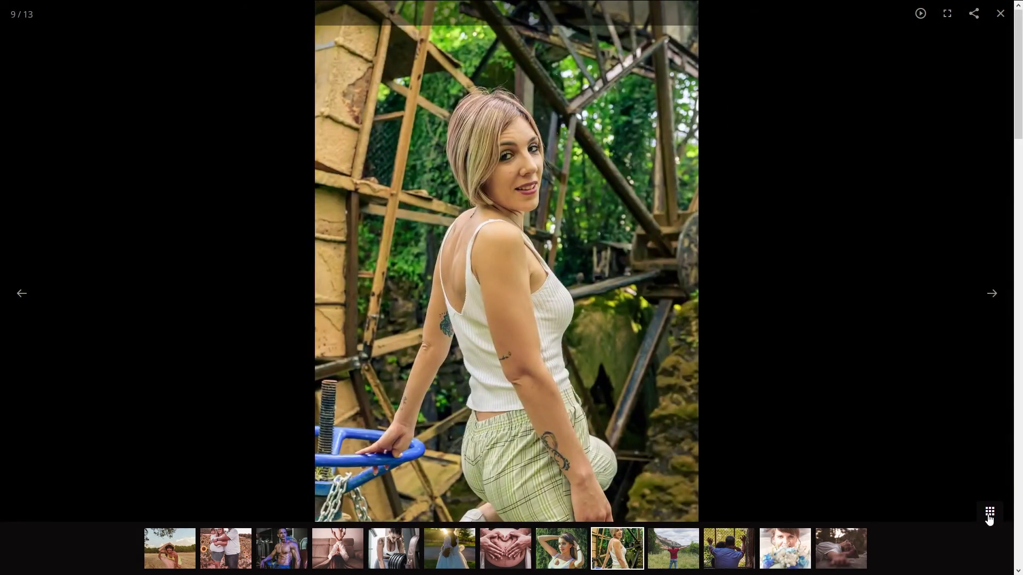
pyautogui.click(989, 520)
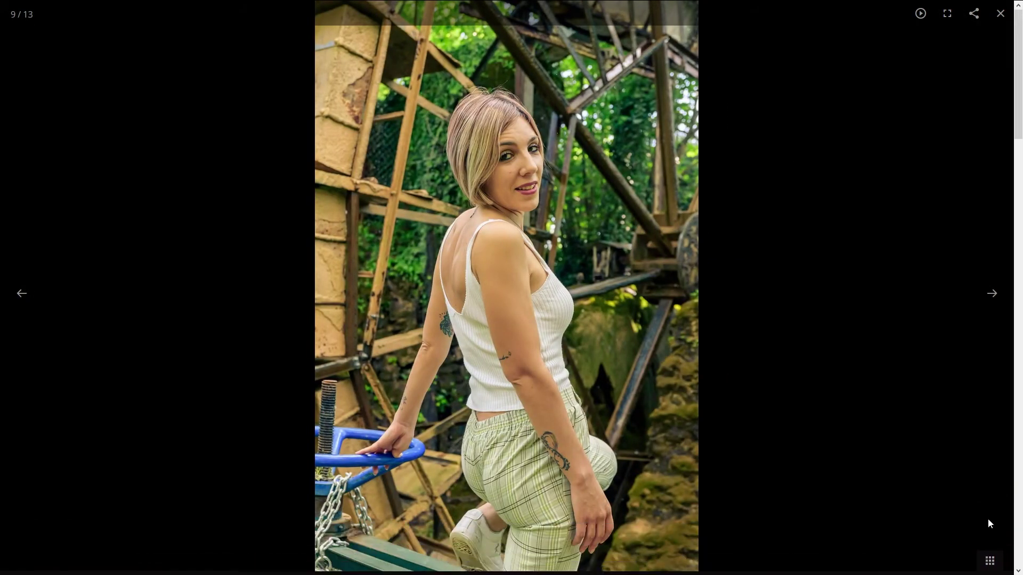
# Try the pop-up gallery's slideshow, full-screen and share controls and close the gallery
pyautogui.click(921, 16)
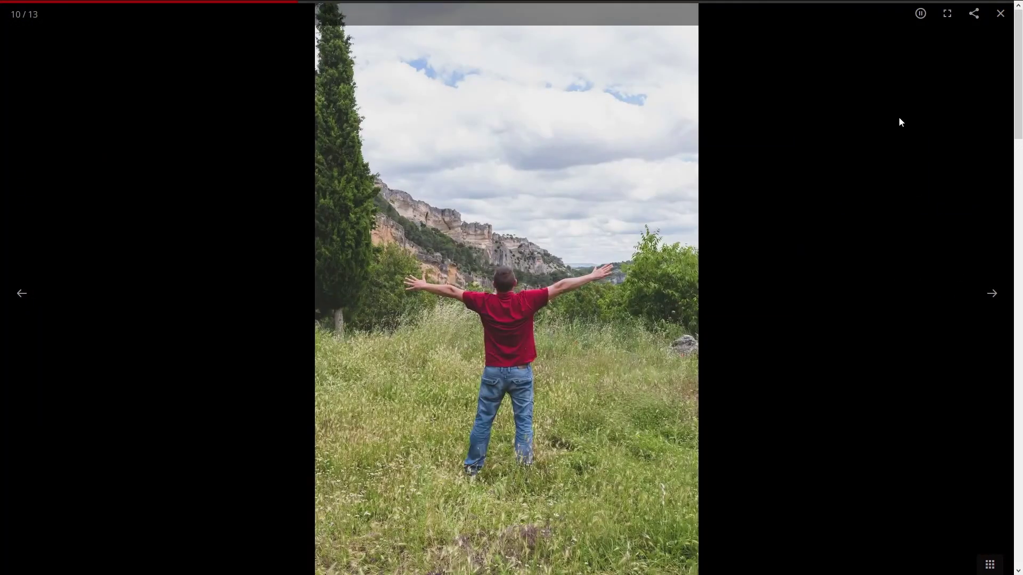
pyautogui.click(921, 14)
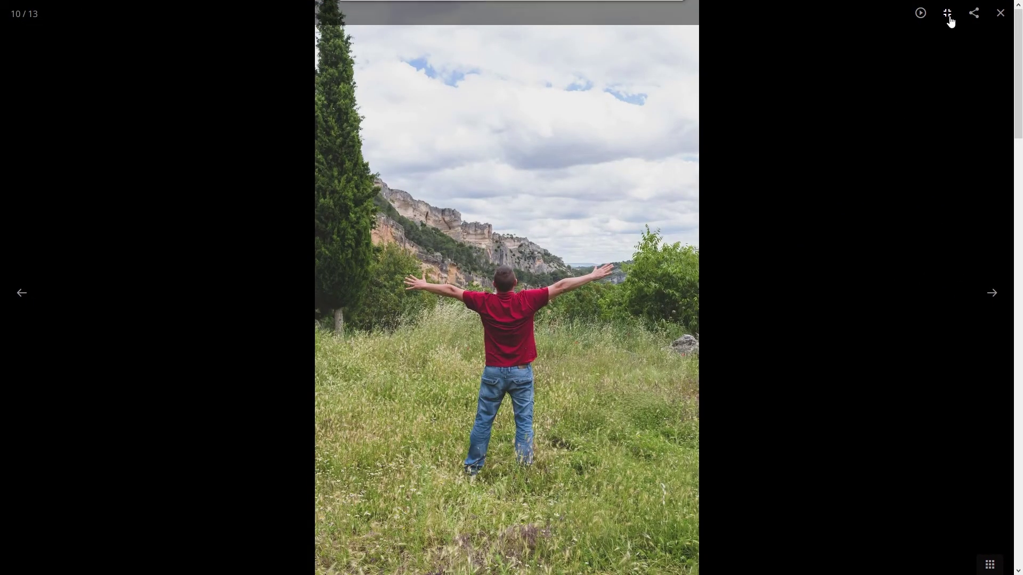
pyautogui.click(947, 14)
pyautogui.click(948, 19)
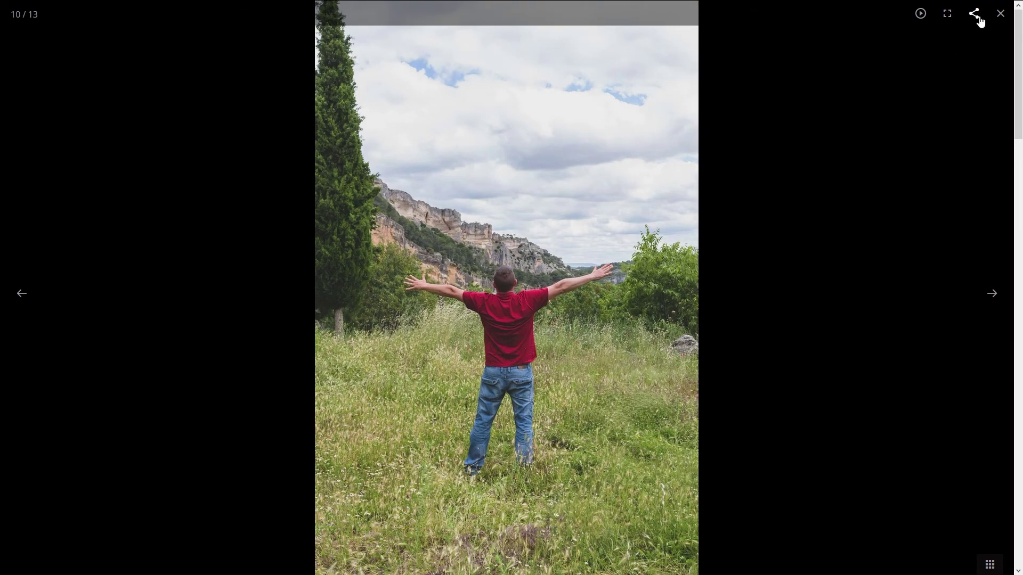
pyautogui.click(975, 17)
pyautogui.click(999, 16)
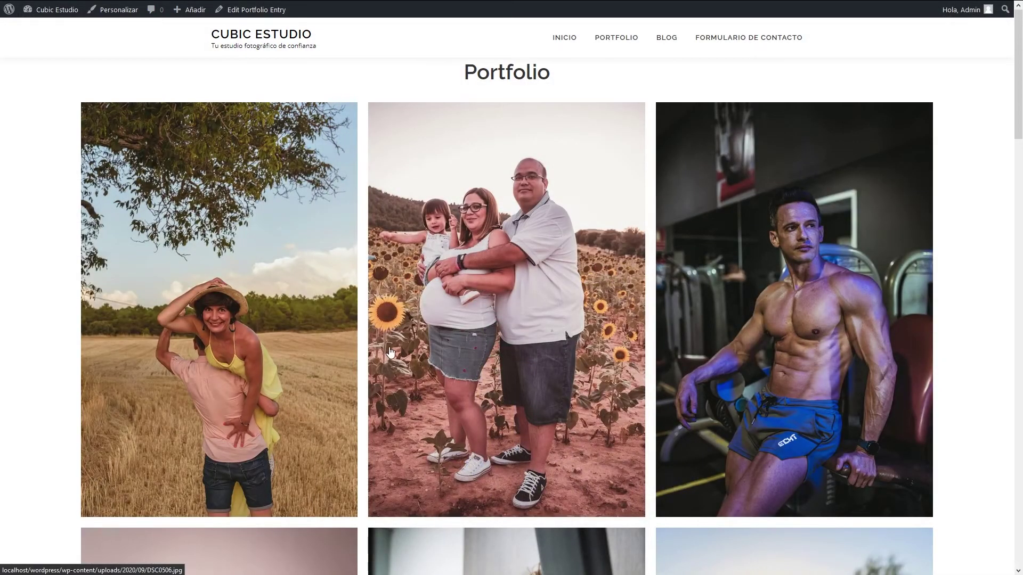
# Return to the Portfolio Settings, review the remaining options through Wrapper CSS Classes and save the settings
pyautogui.hotkey('ctrl', 'Tab')
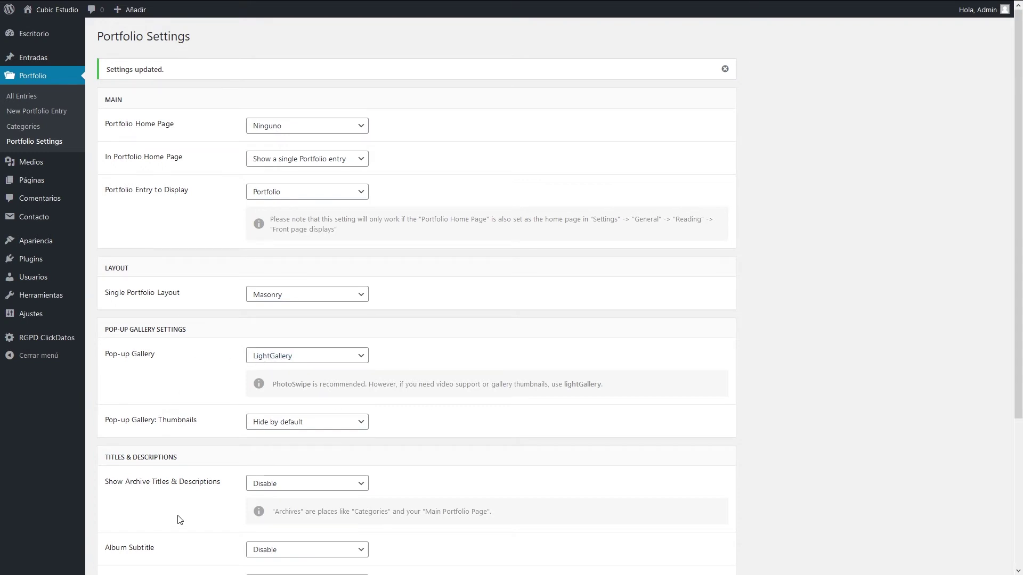
pyautogui.scroll(-3, 436, 474)
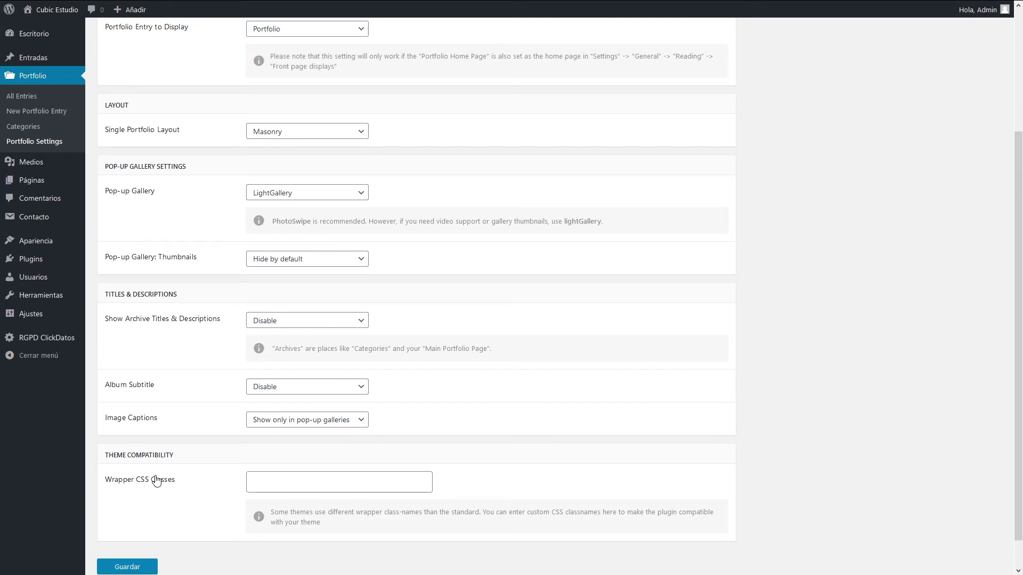
pyautogui.click(291, 488)
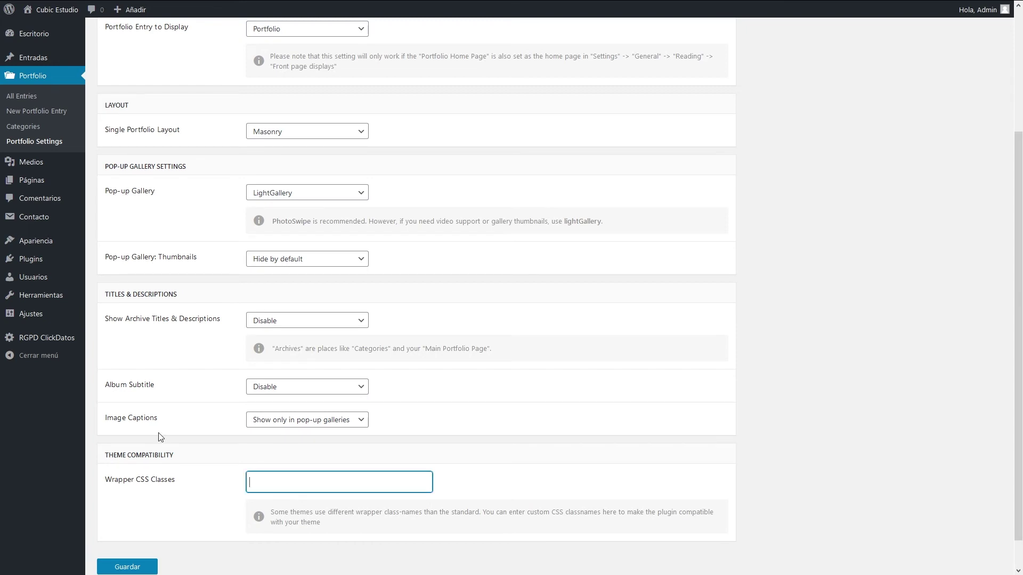
pyautogui.scroll(-1, 343, 417)
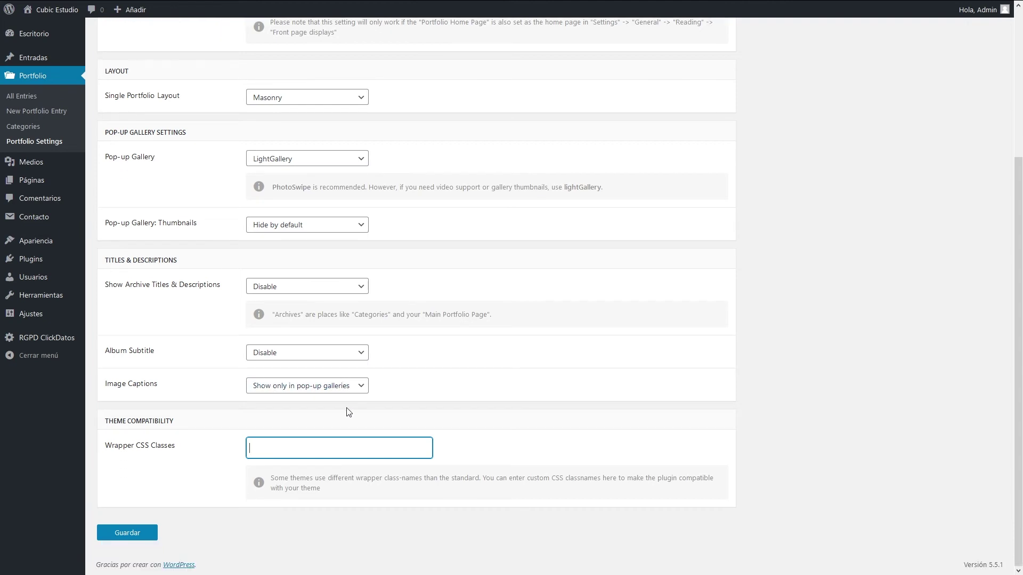
pyautogui.click(126, 537)
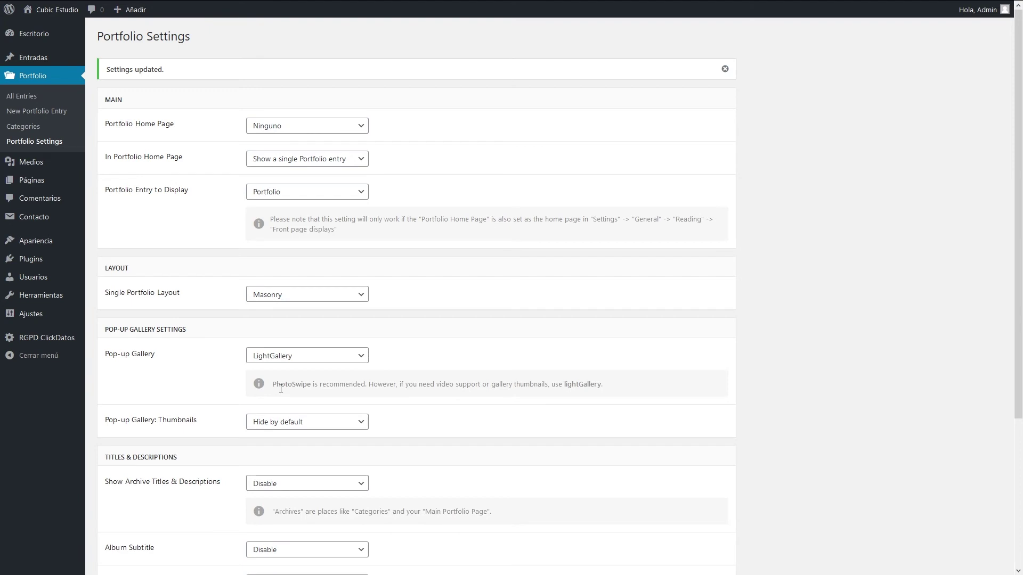
# Open the theme customizer for the Cubic Estudio site from the appearance settings
pyautogui.click(169, 302)
pyautogui.click(35, 242)
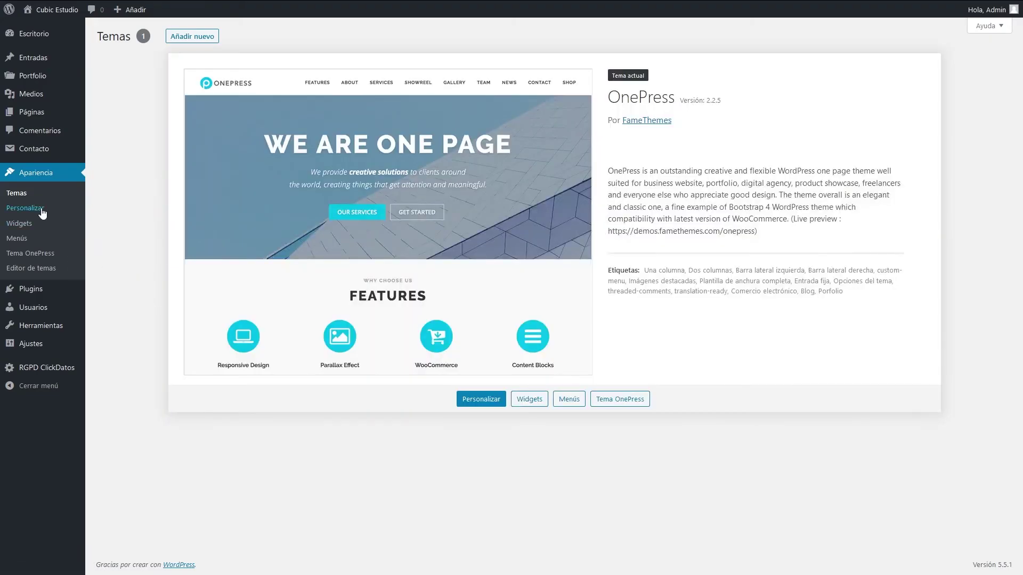
pyautogui.click(42, 212)
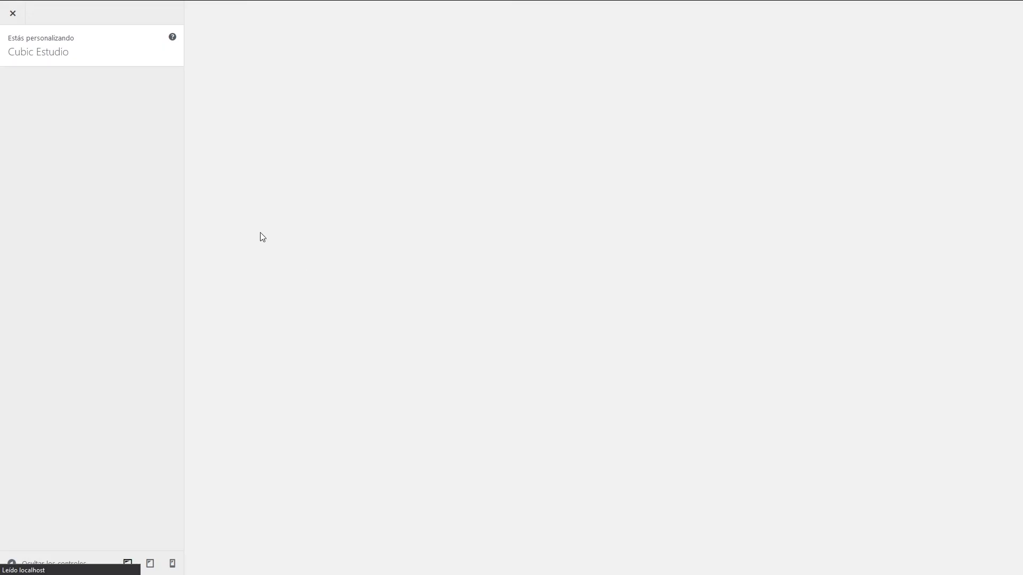